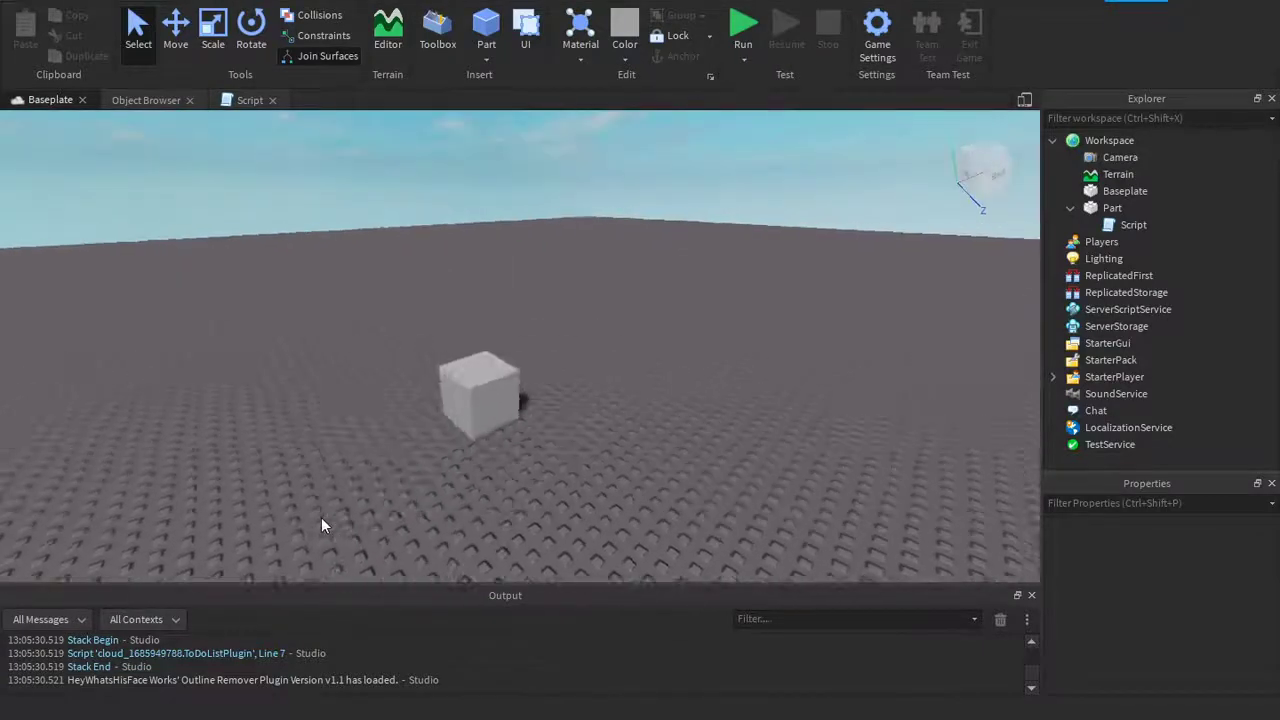
Play-test the rainbow cube, watch it cycle colours, then stop the test.
scroll(319, 517, "up", 3)
scroll(365, 490, "up", 2)
scroll(410, 465, "up", 2)
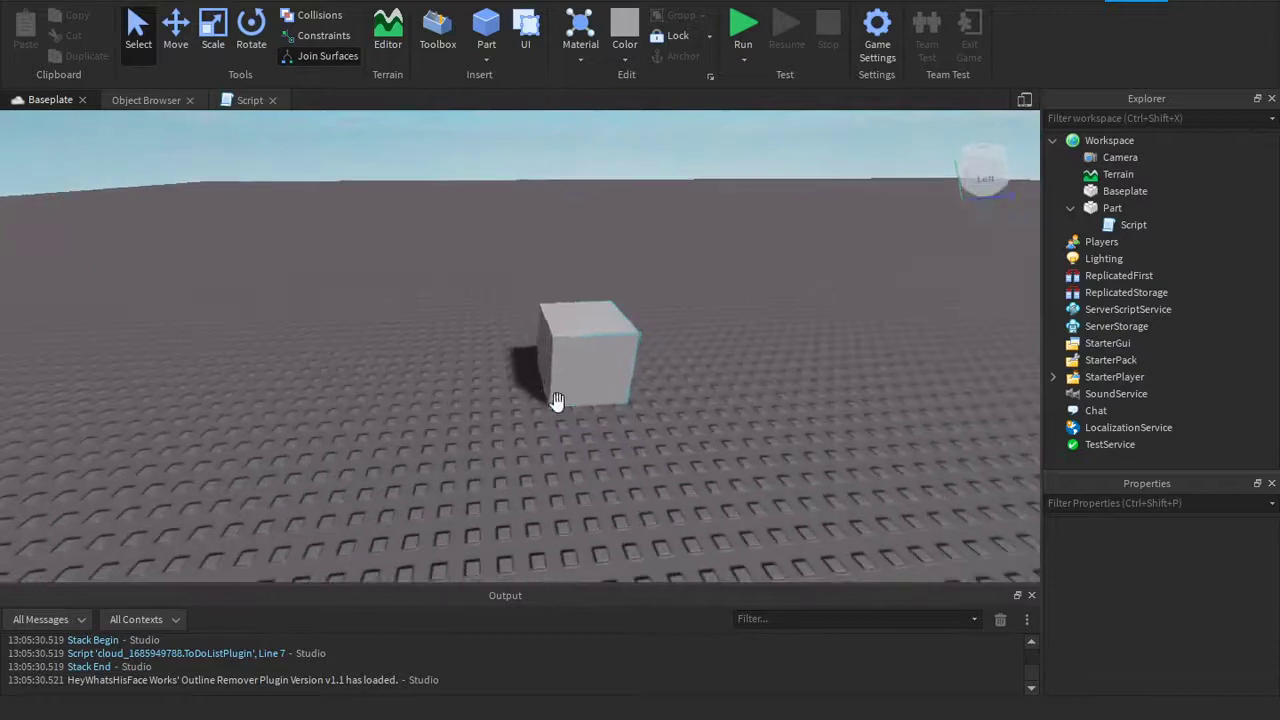
left_click(738, 36)
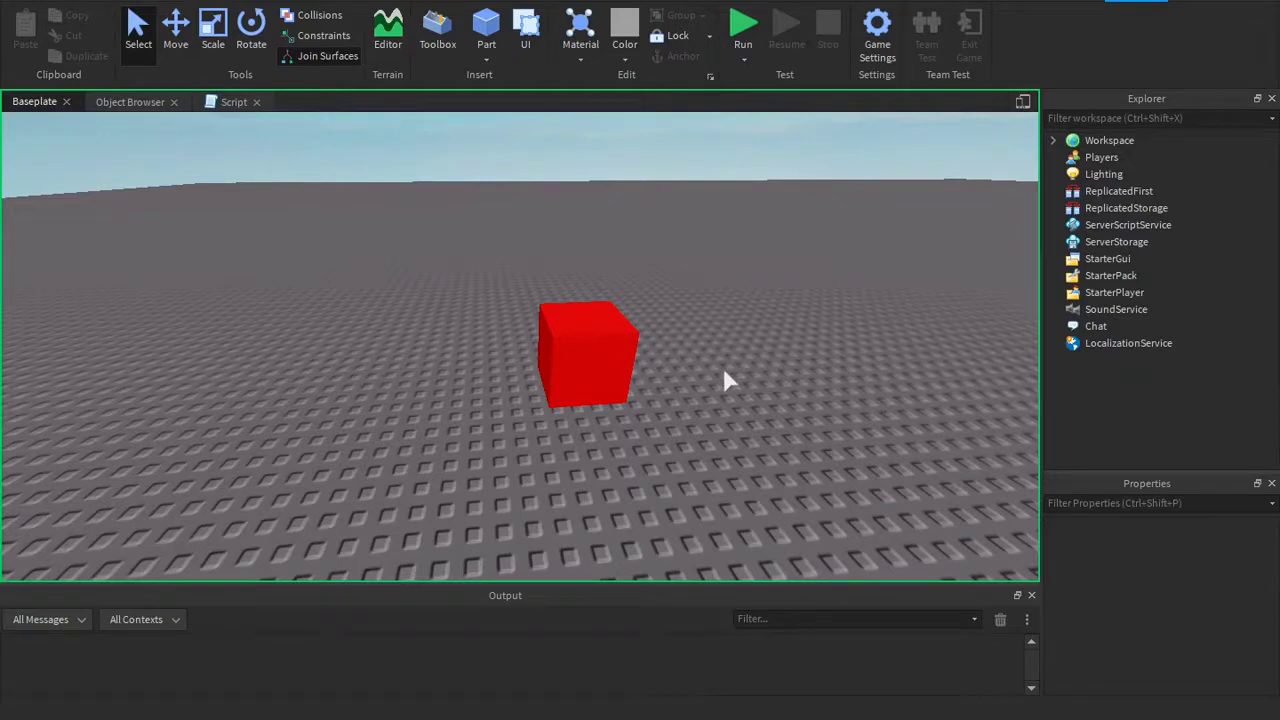
key("F8")
scroll(722, 364, "up", 3)
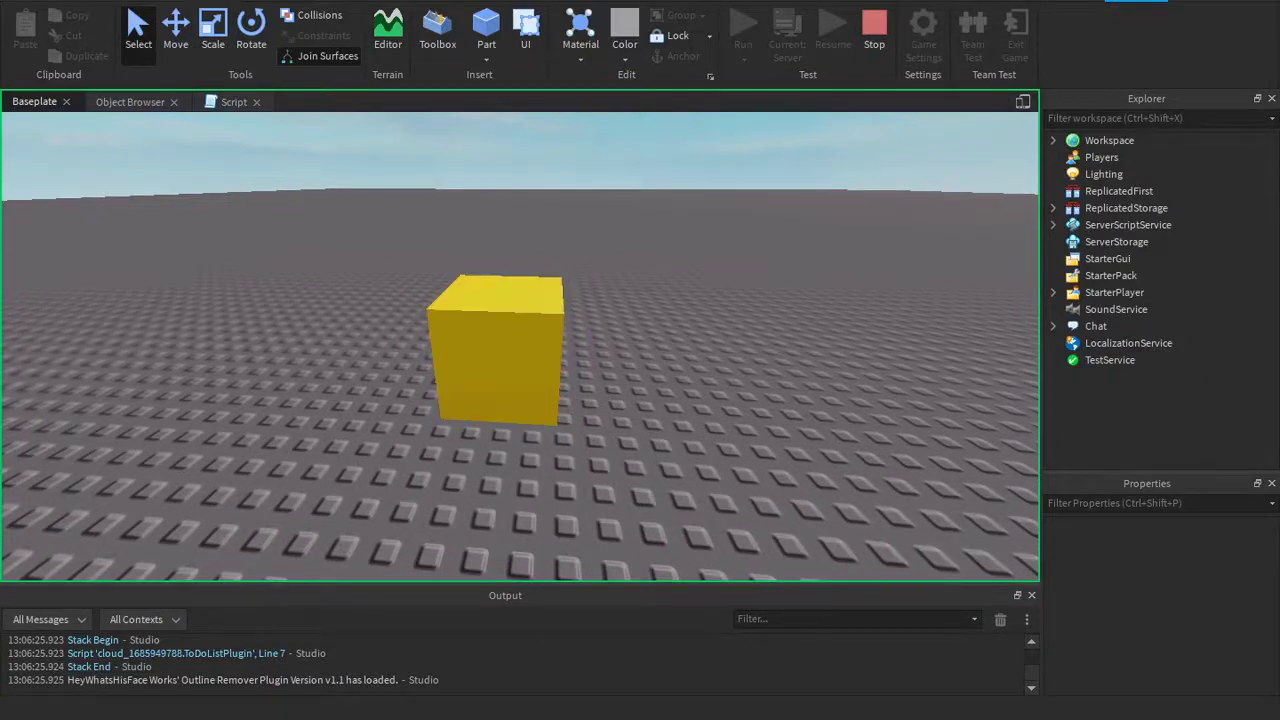
key("shift+F5")
Insert a new Part onto the baseplate, then deselect it.
scroll(380, 520, "up", 5)
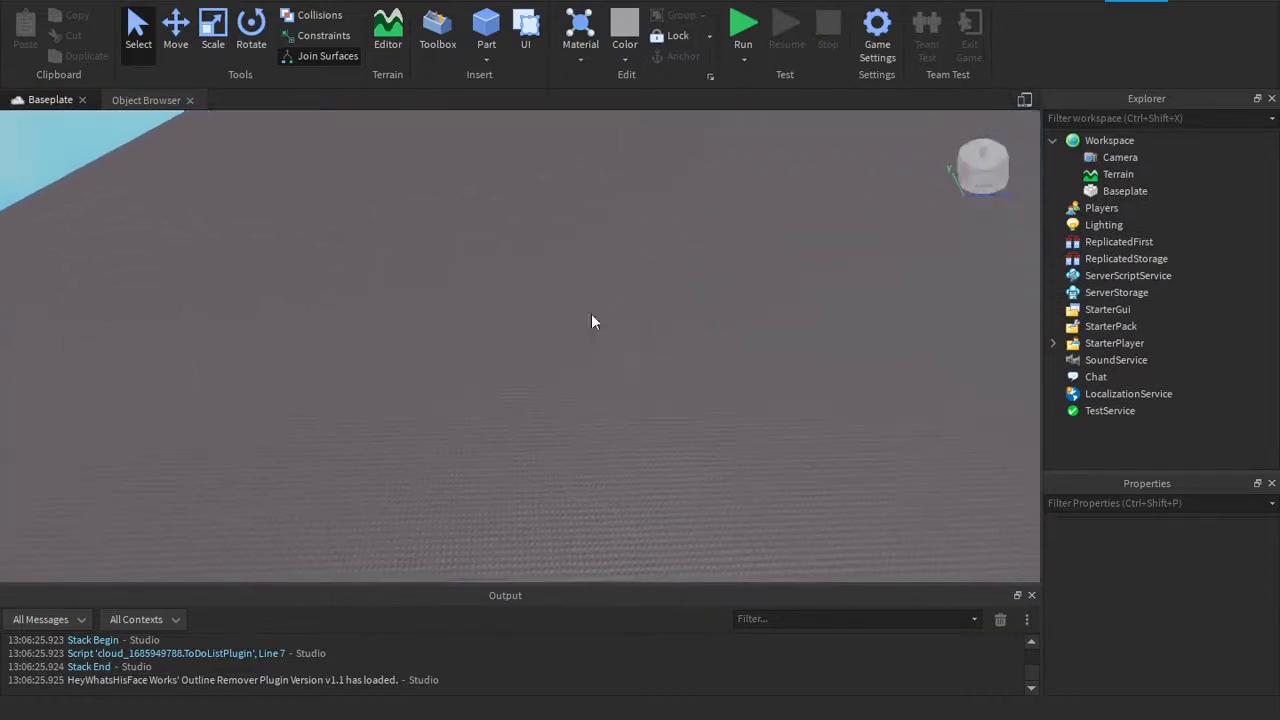
left_click(487, 28)
scroll(492, 214, "up", 2)
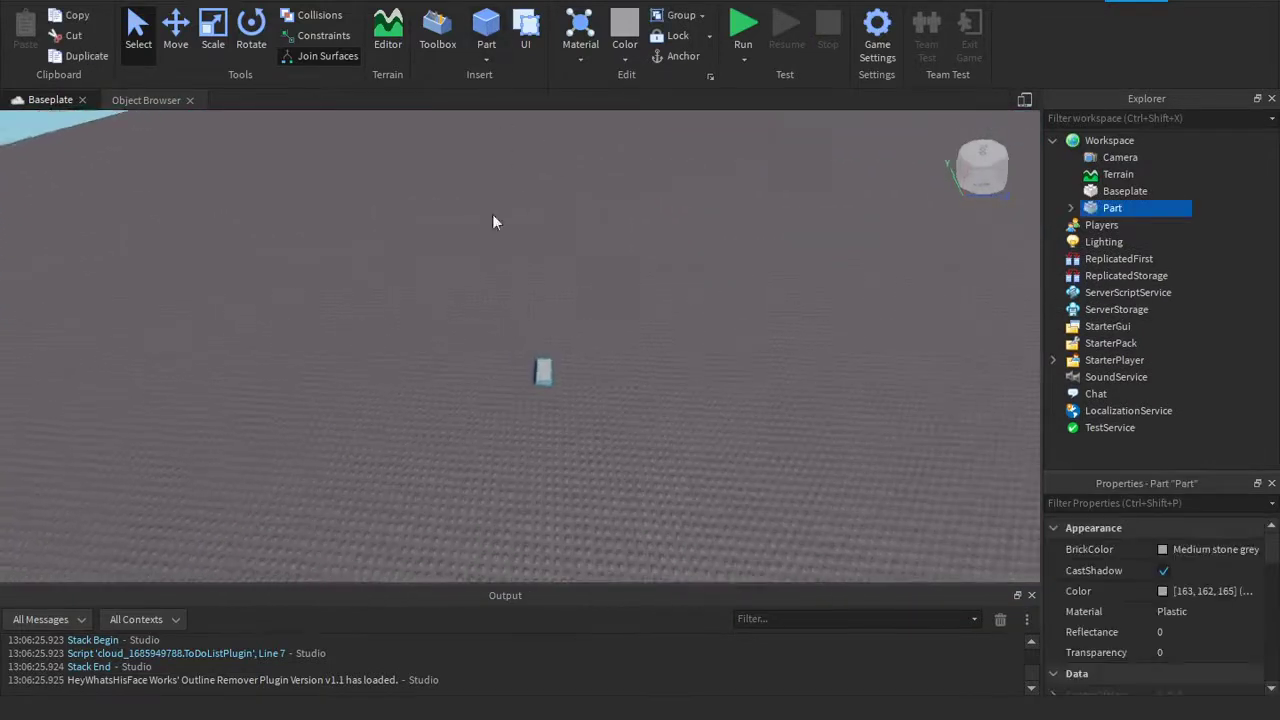
scroll(546, 220, "up", 3)
scroll(540, 232, "up", 3)
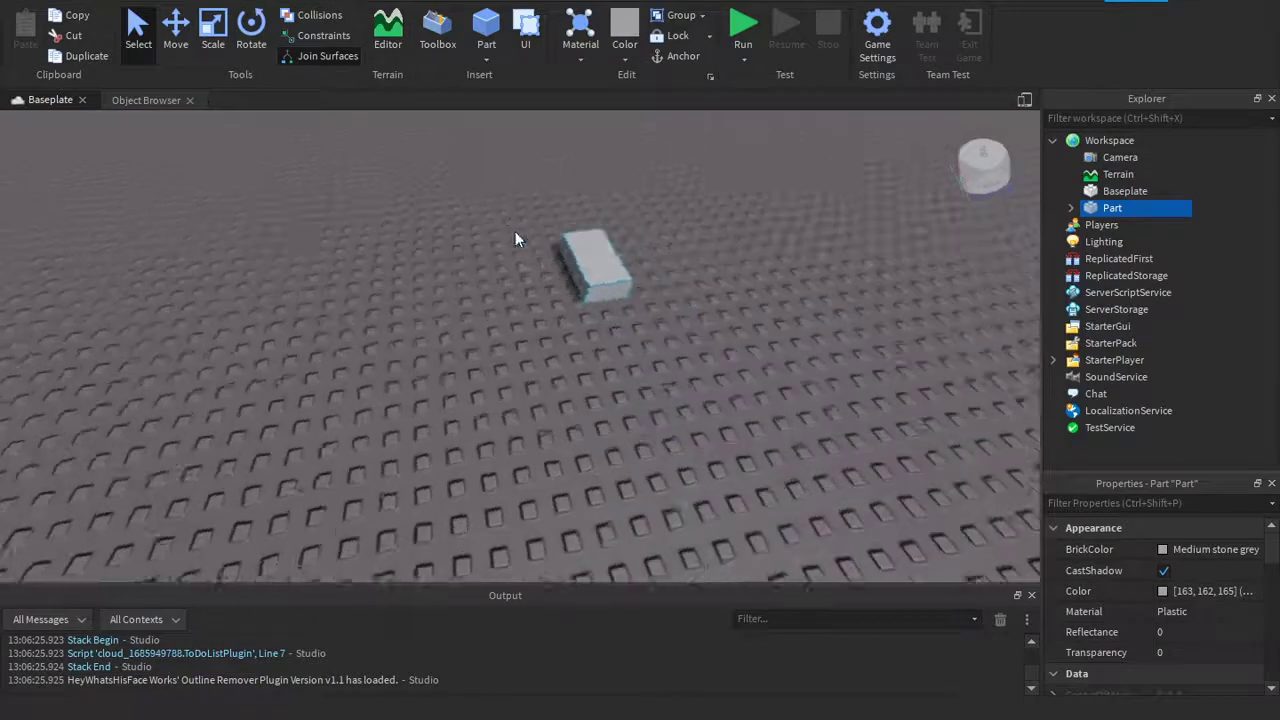
left_click(585, 312)
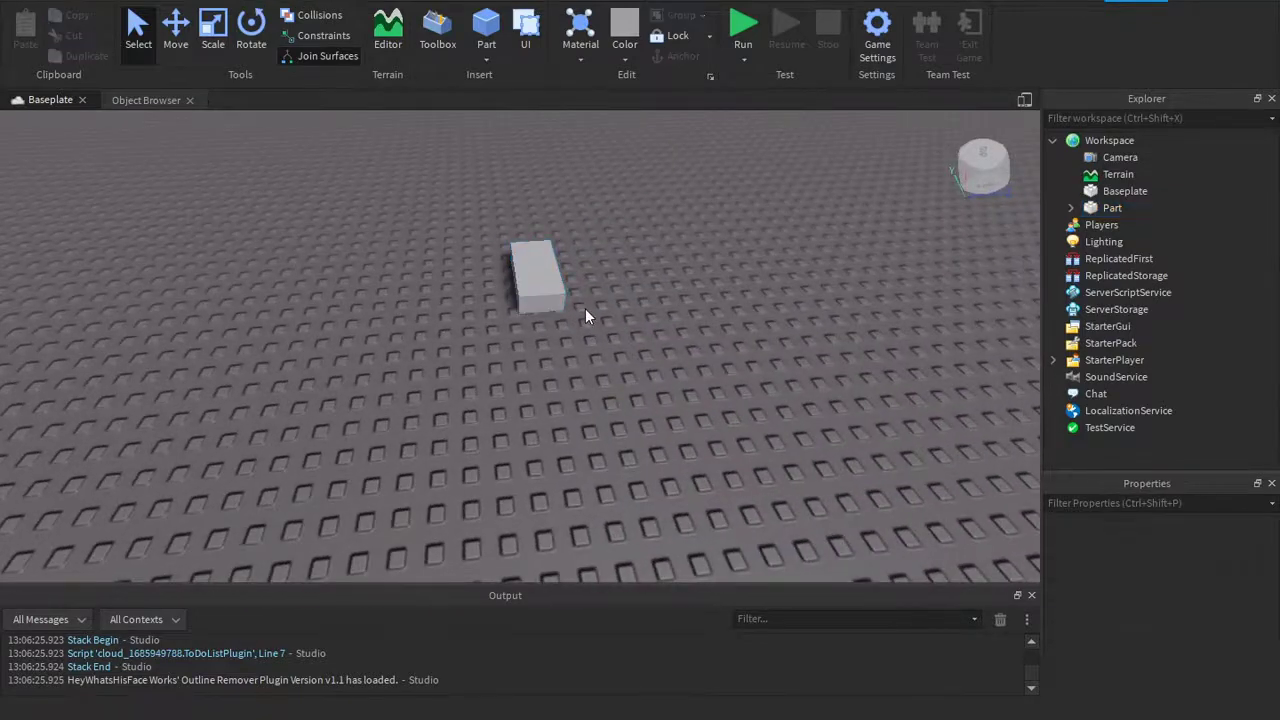
scroll(585, 316, "down", 4)
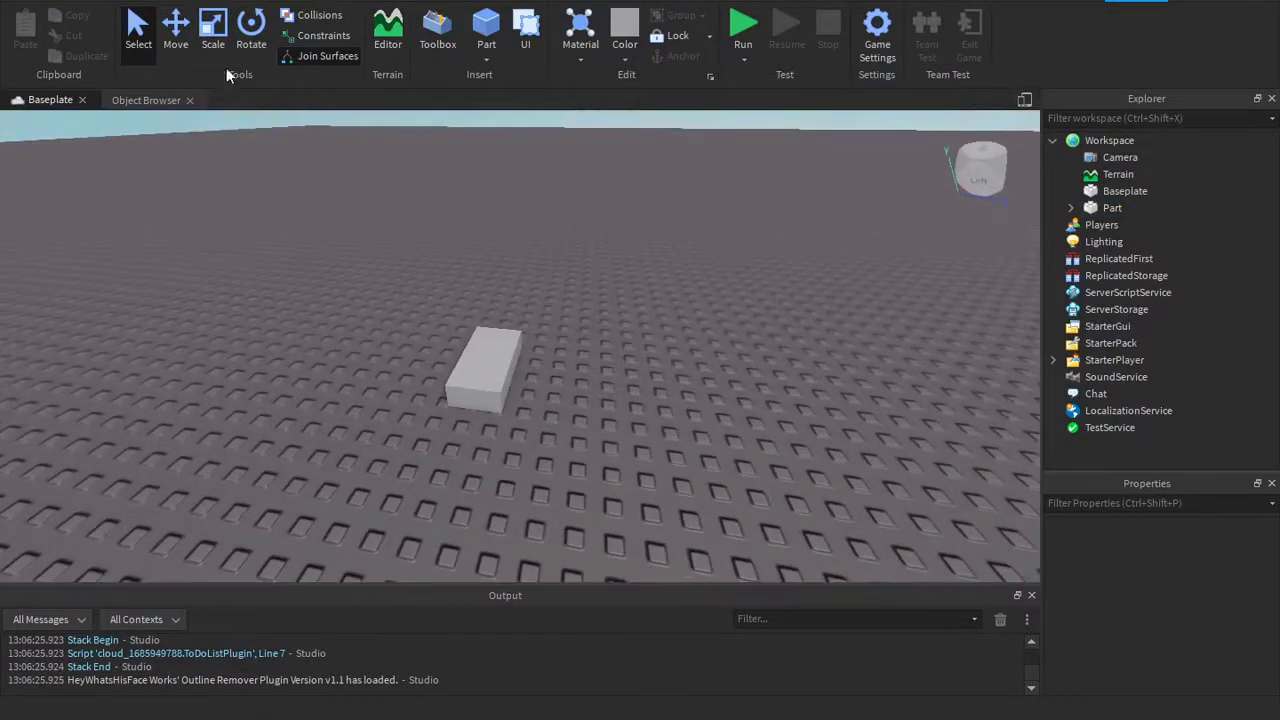
Stretch the Part with the Scale tool, then undo back to a small cube.
left_click(212, 46)
left_click(482, 368)
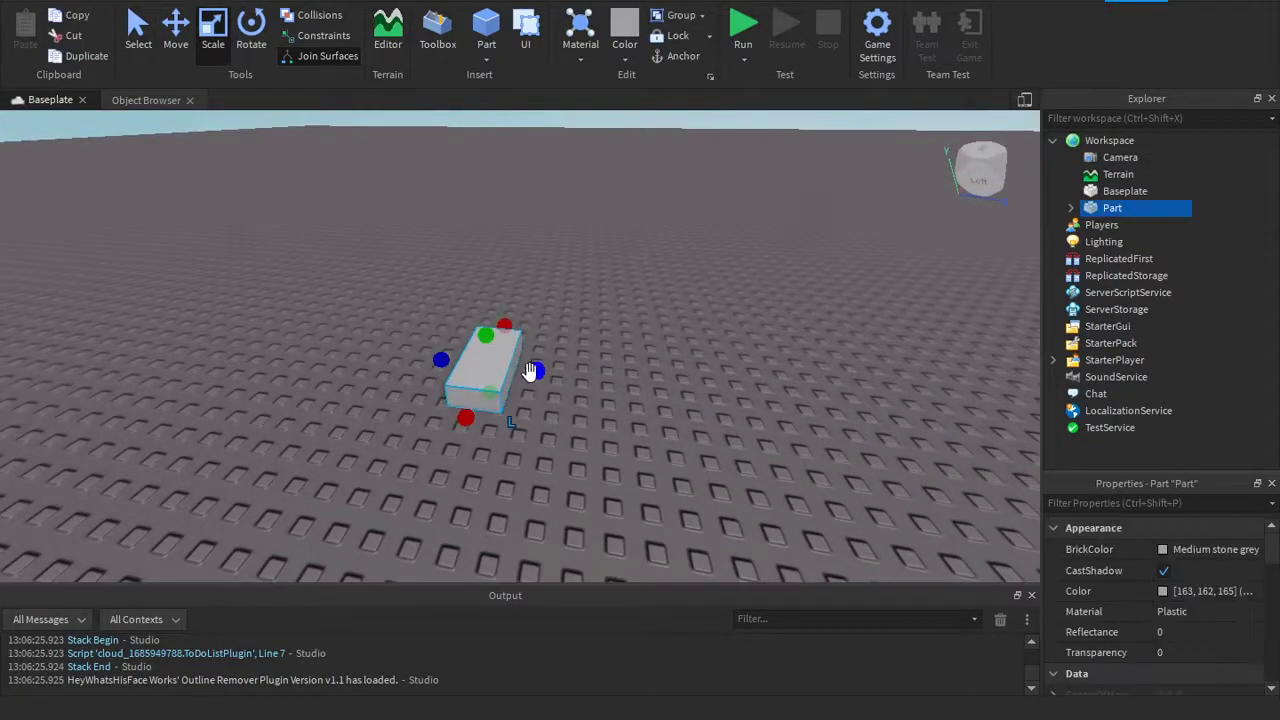
left_click_drag(534, 368, 594, 371)
left_click_drag(508, 336, 513, 261)
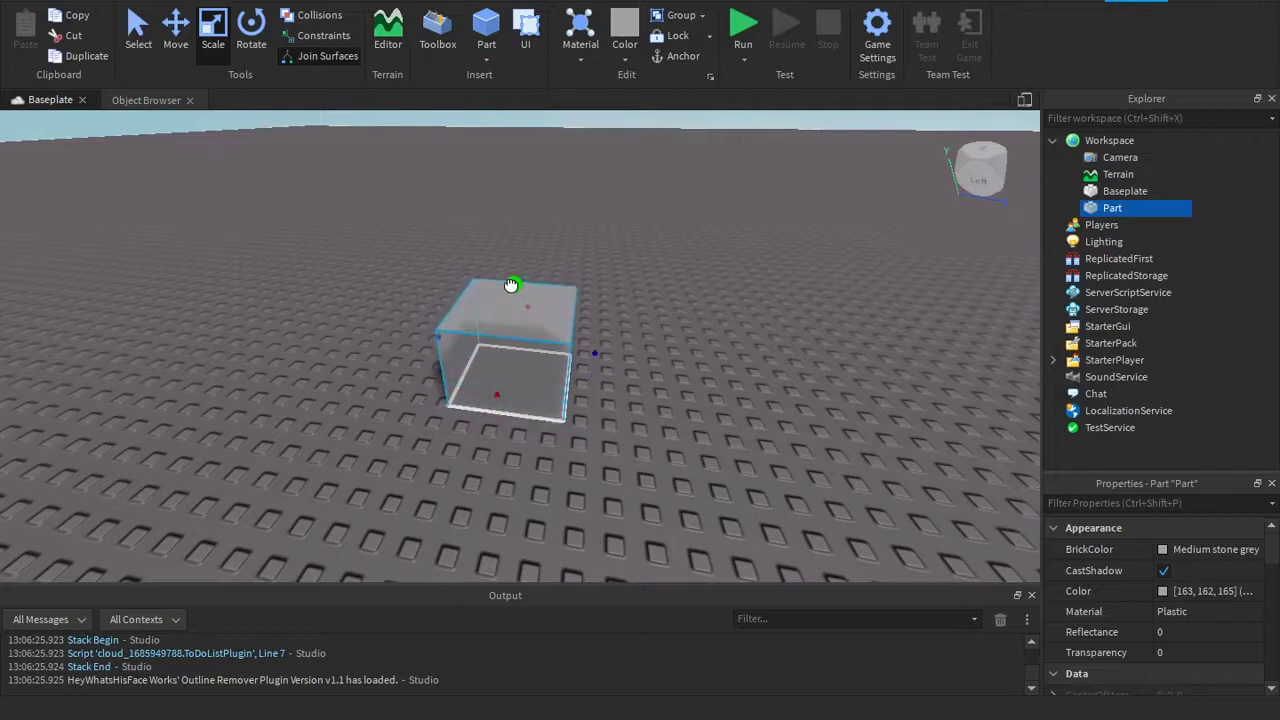
key("ctrl+z")
key("ctrl+z")
left_click(527, 343)
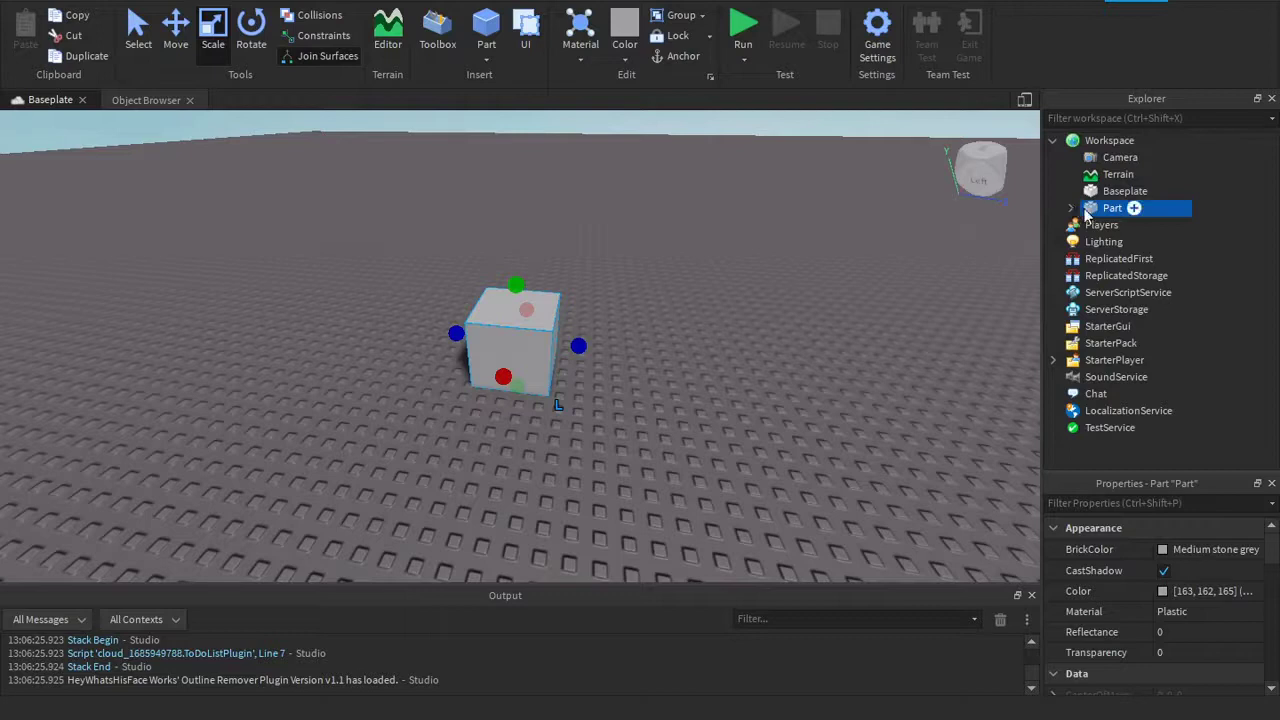
Add a Script inside the Part, delete the extra Weld, and erase the default code.
left_click(1136, 208)
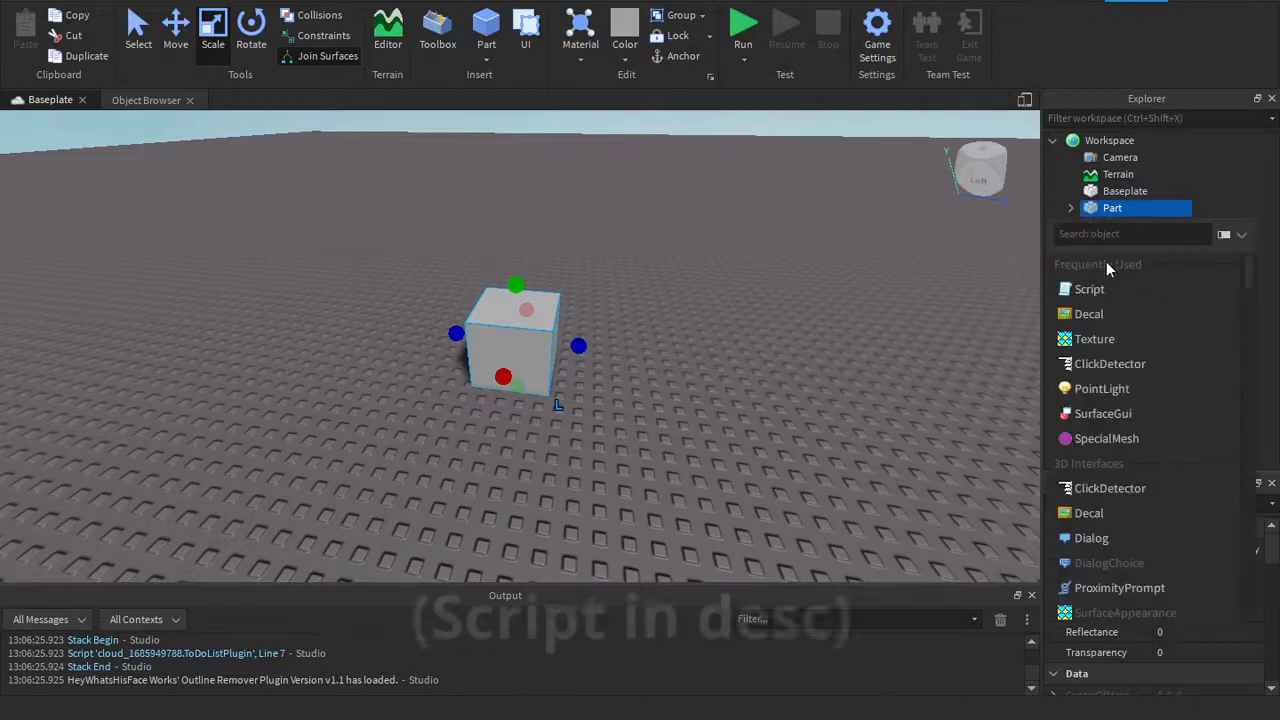
left_click(1109, 281)
right_click(1131, 243)
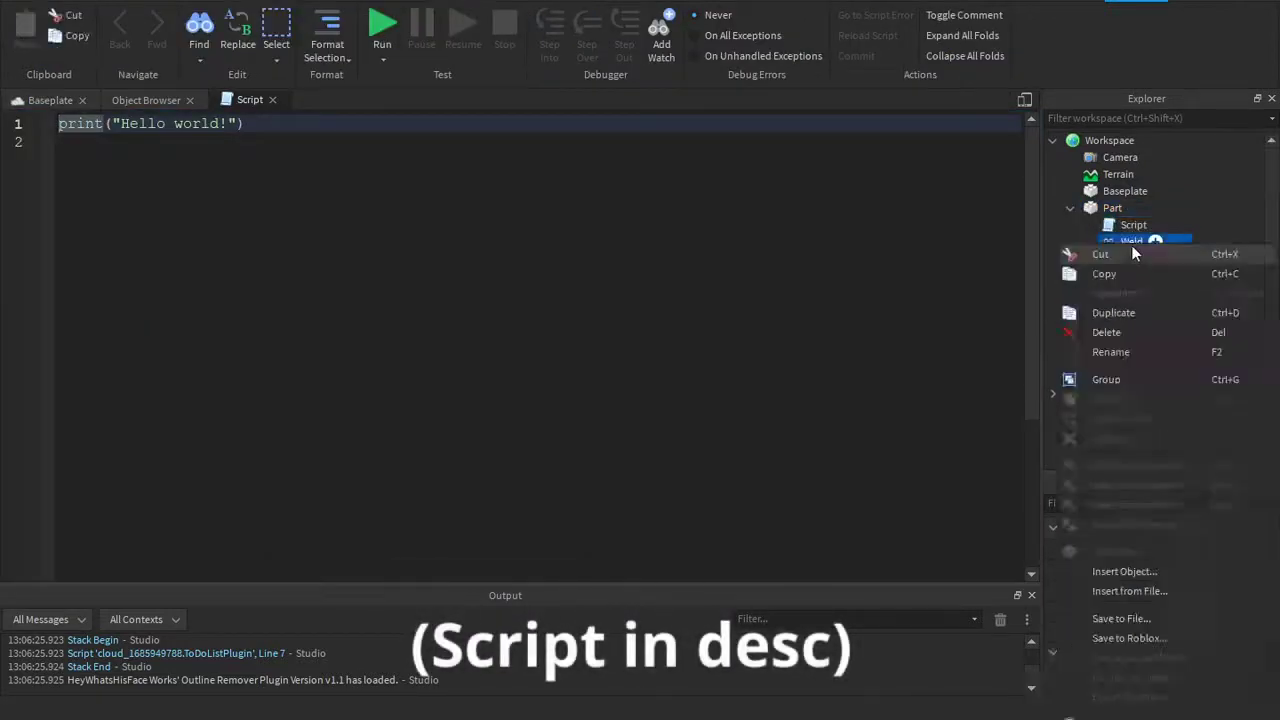
left_click(1117, 333)
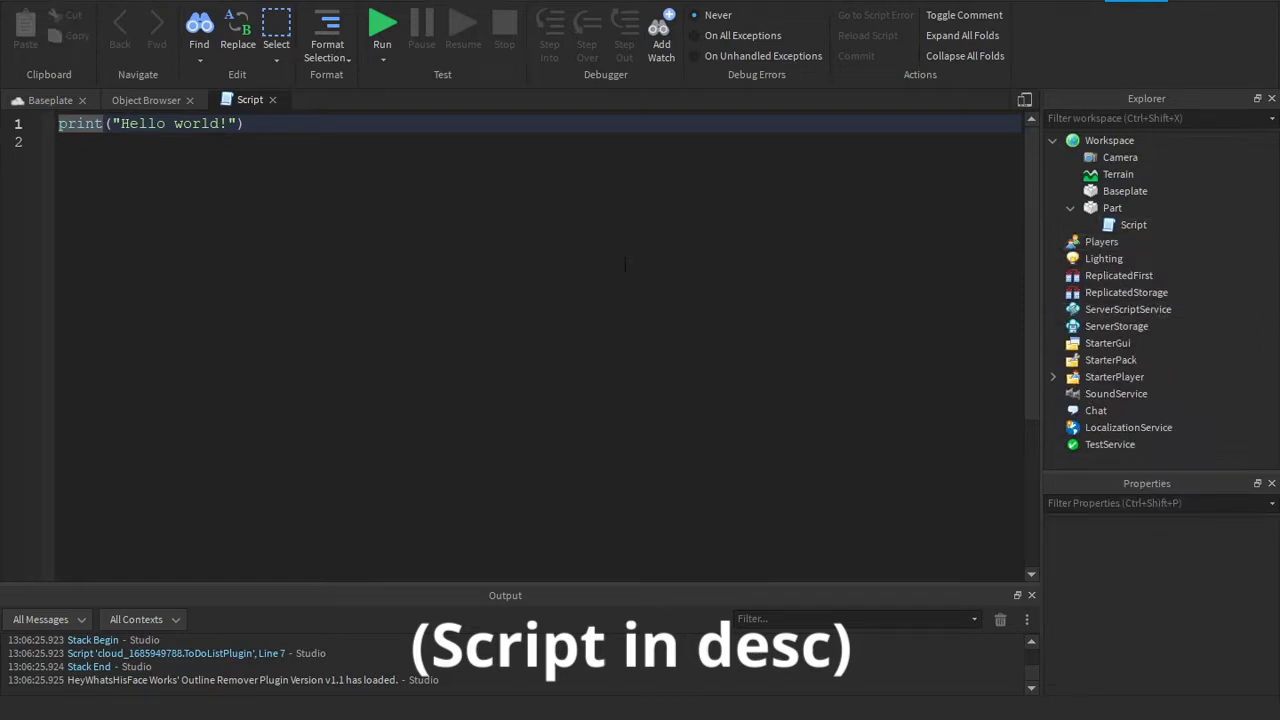
key("ctrl+a")
key("BackSpace")
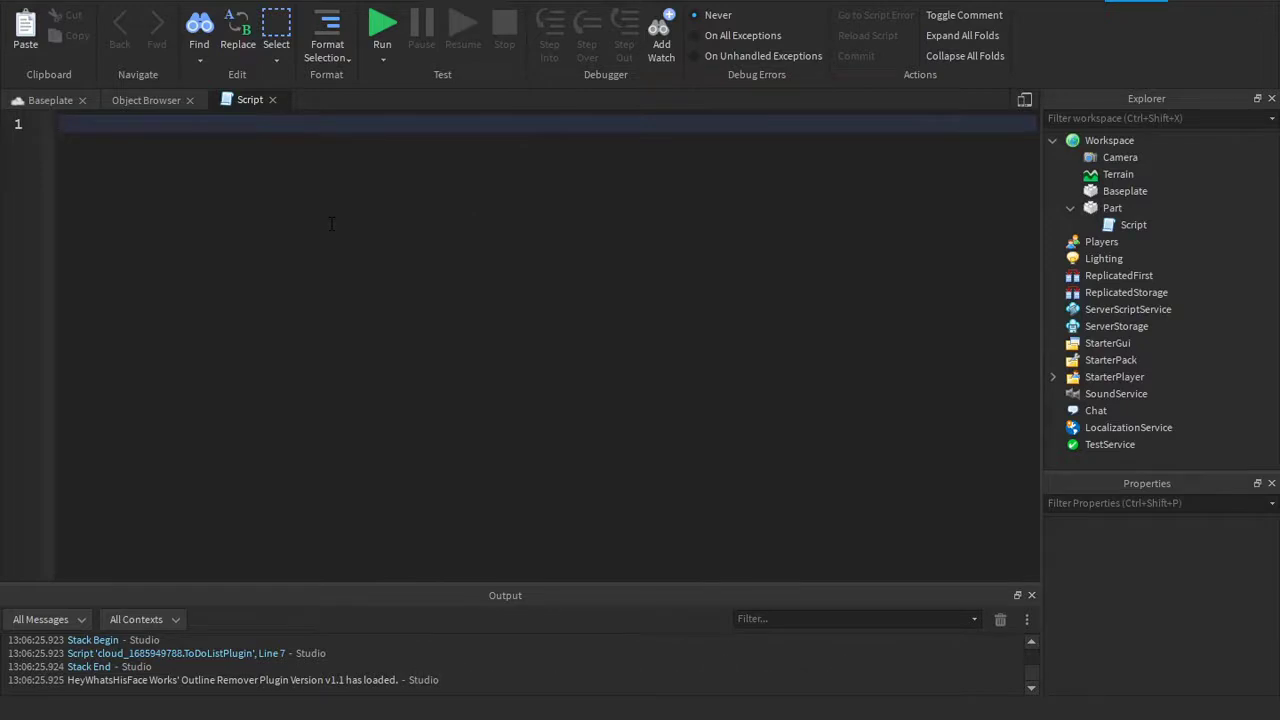
Write local Part = script.Parent and local WaitTime = 0.1, followed by blank lines.
type("local ")
type("Pa")
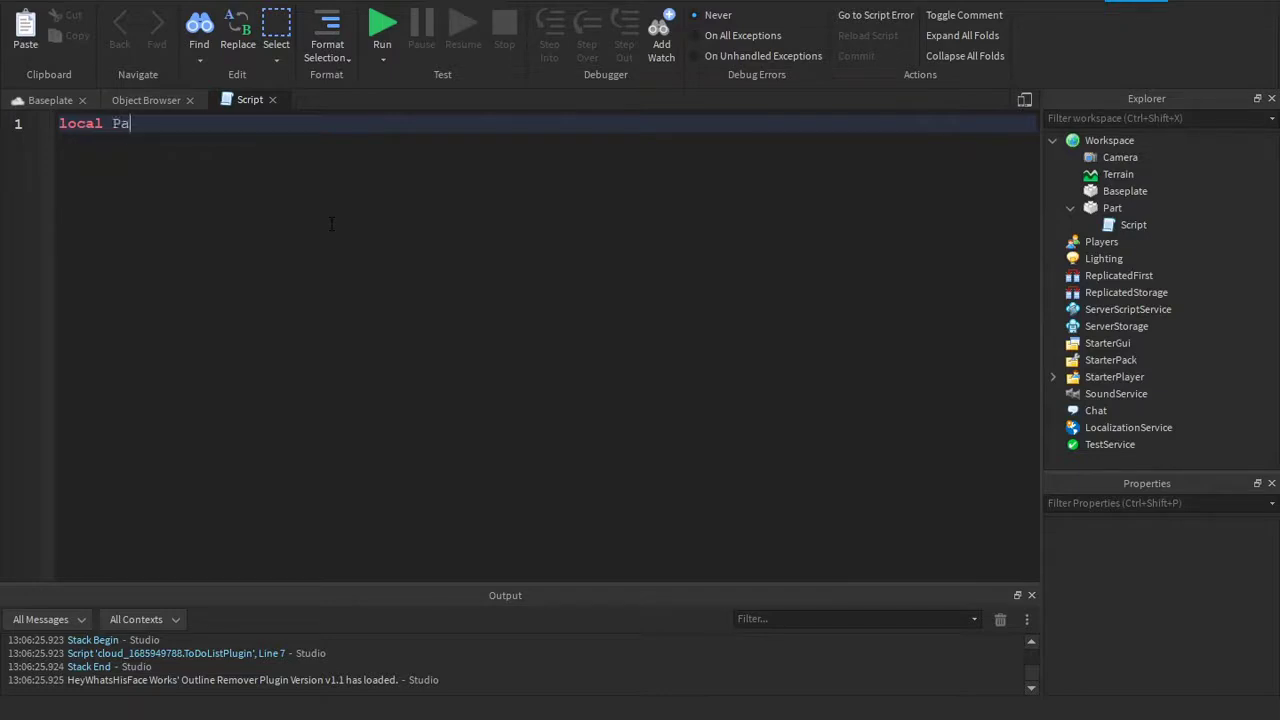
type("rt = ")
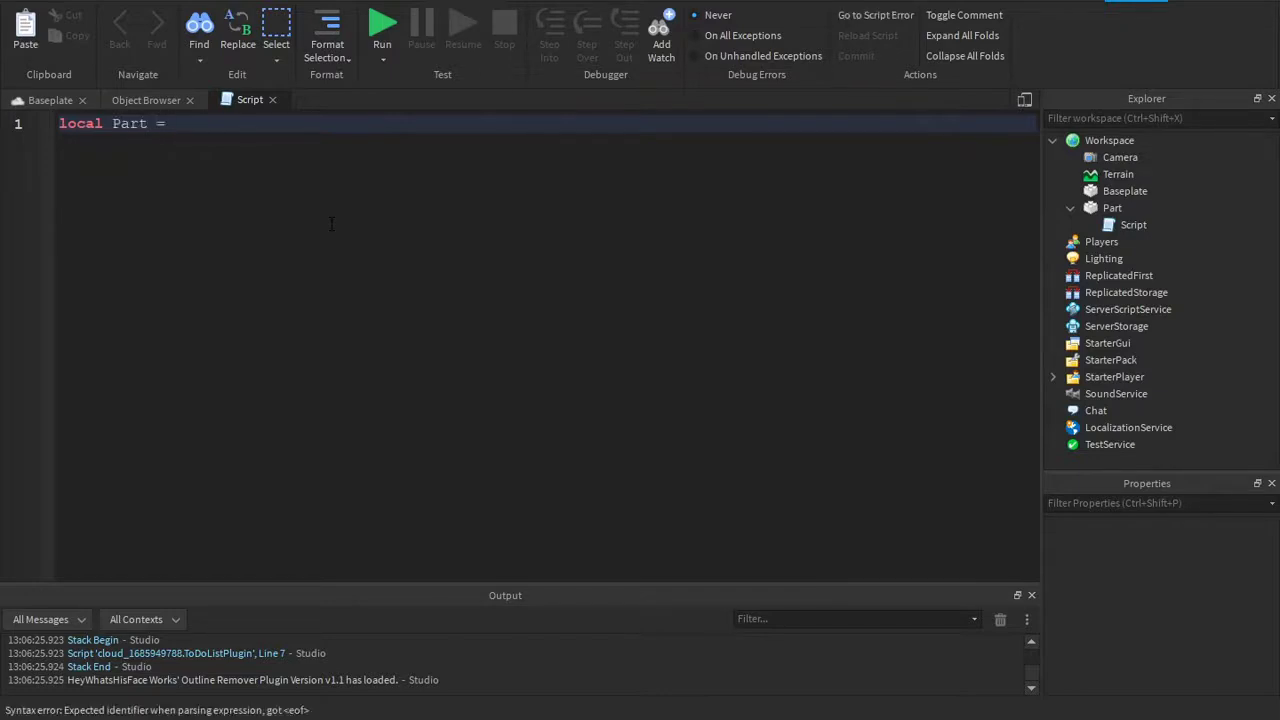
type("script.P")
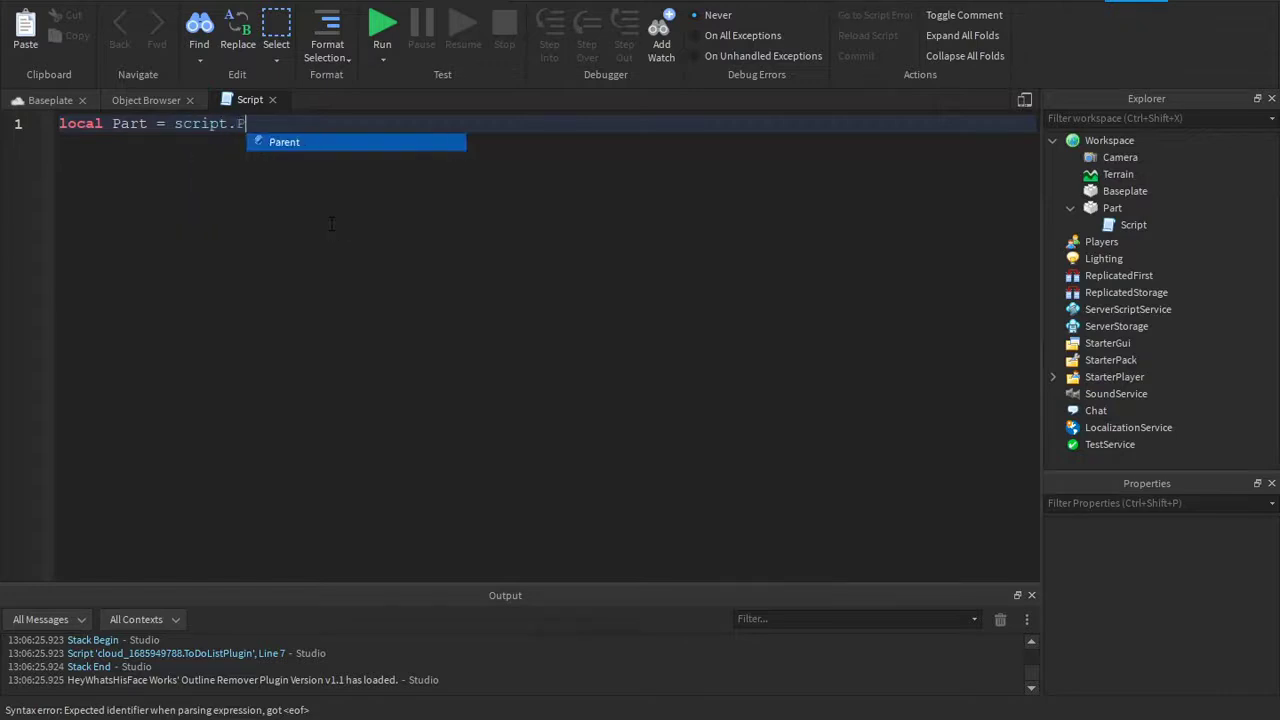
key("Tab")
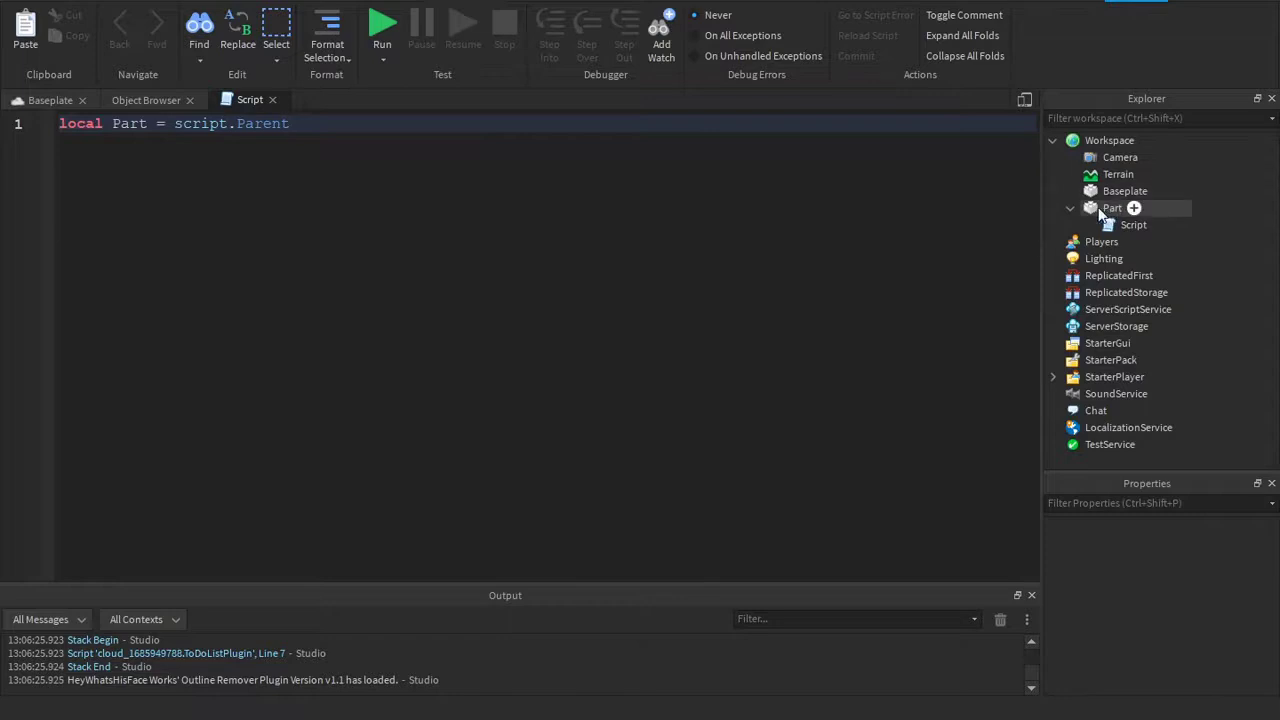
key("Return")
type("lo")
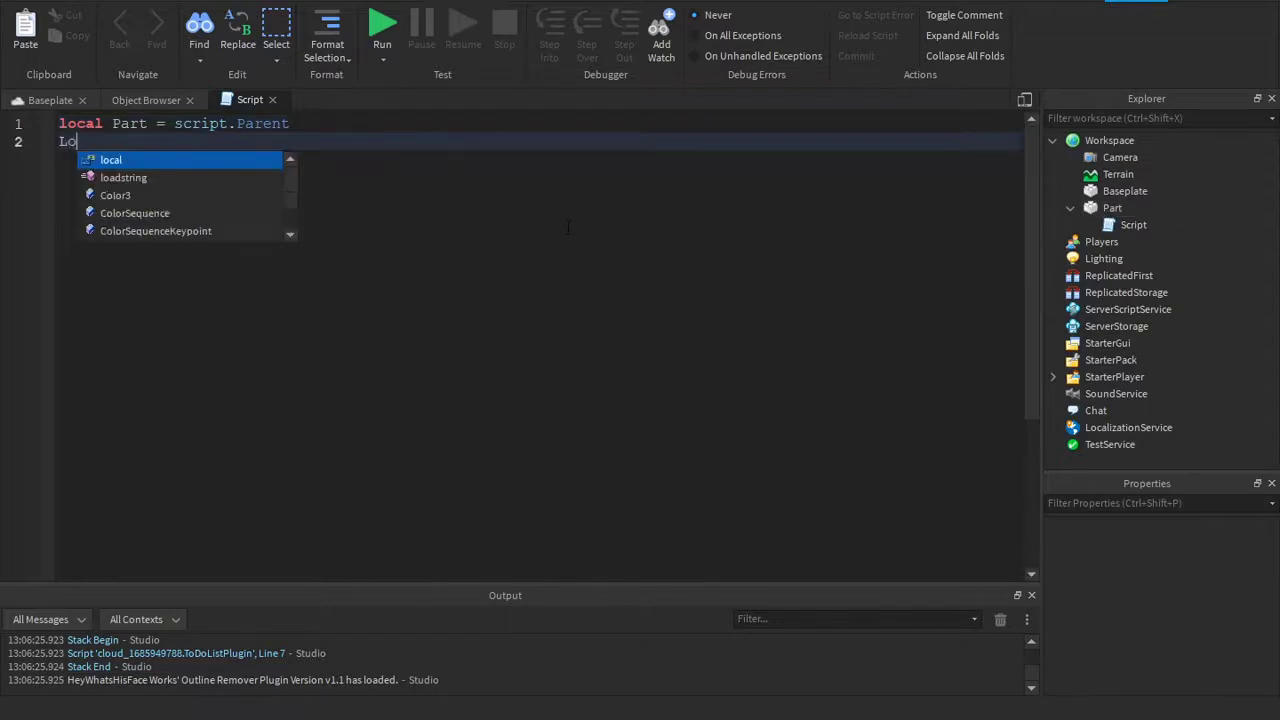
type("cal W")
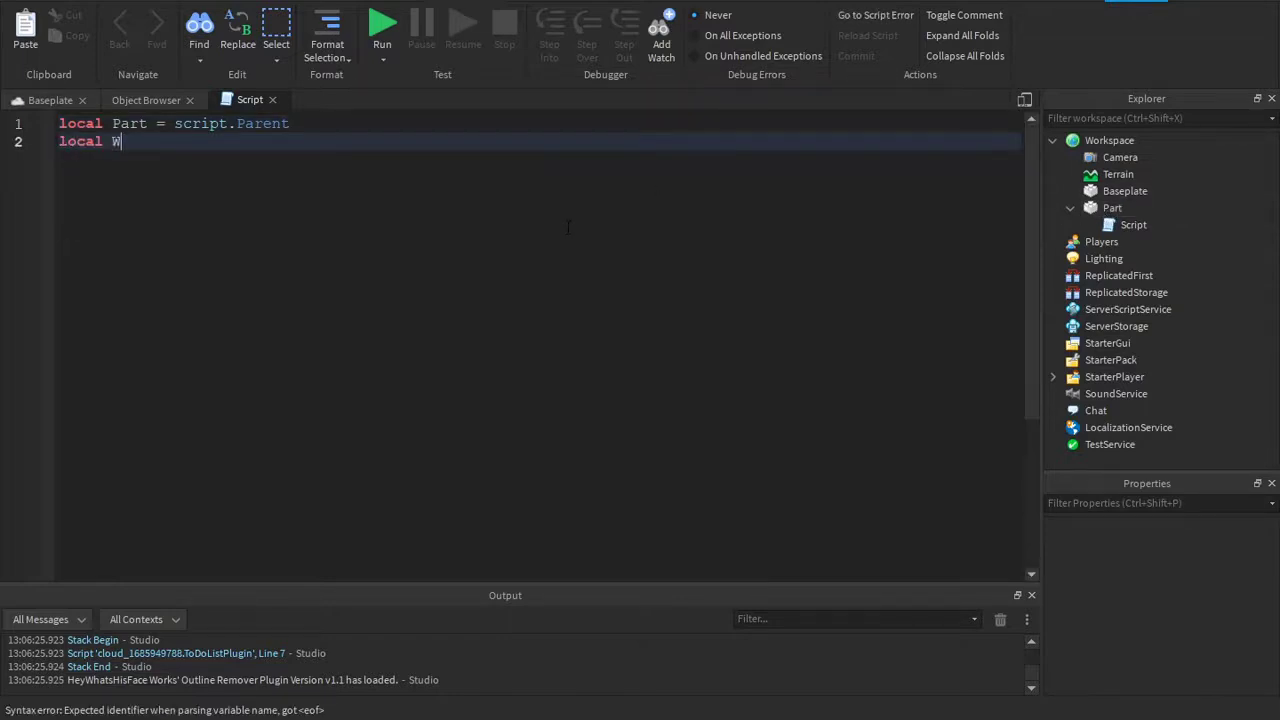
type("aitTime")
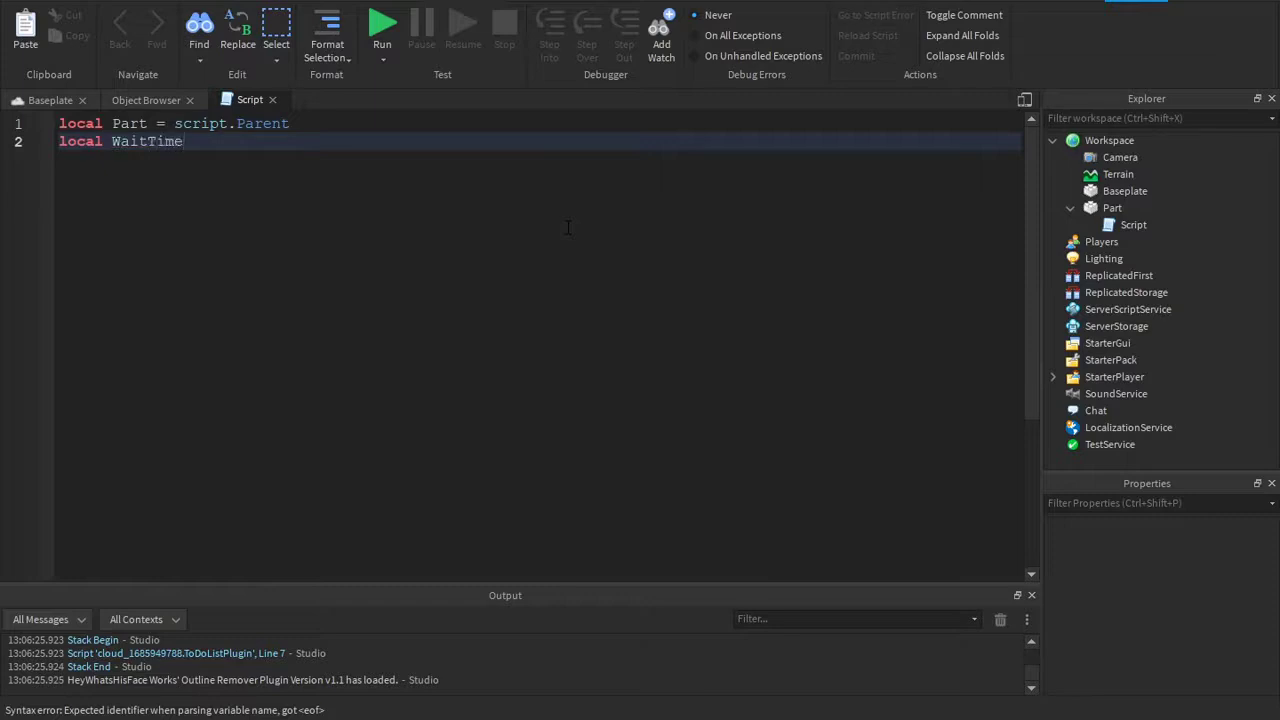
type(" = 1")
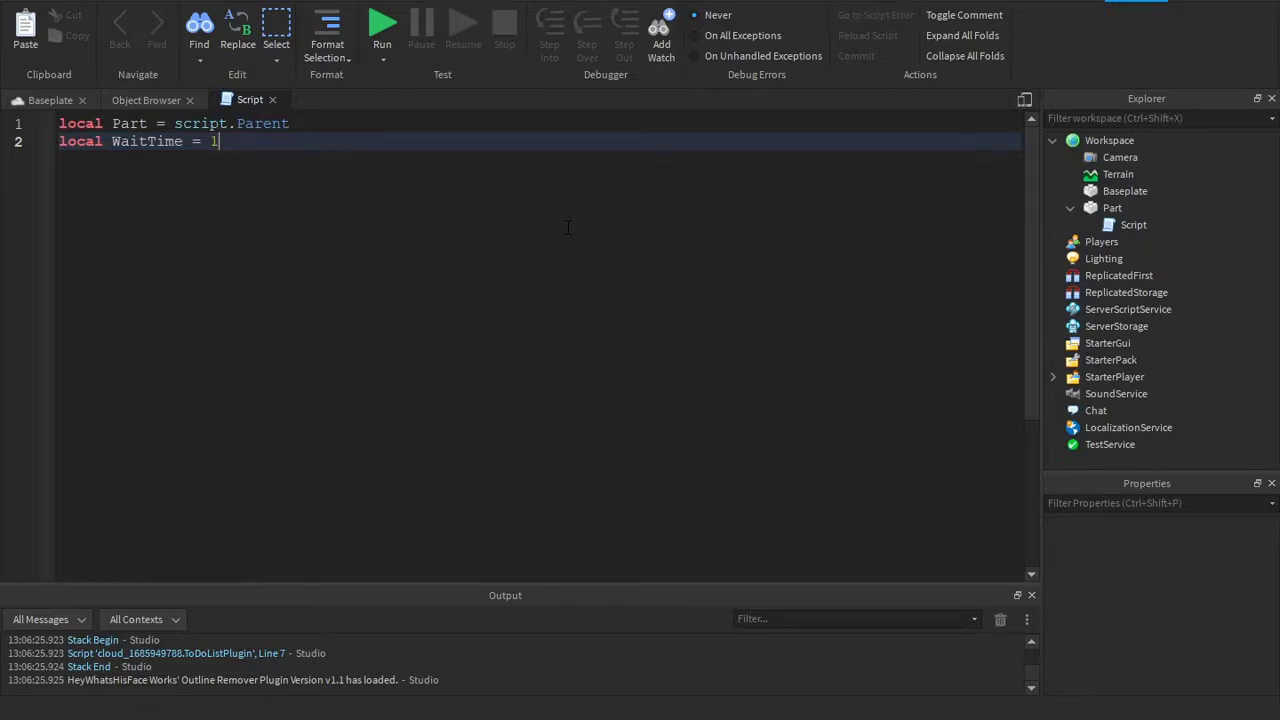
key("BackSpace")
type("0")
type(".1")
key("Return")
type("'")
key("Return")
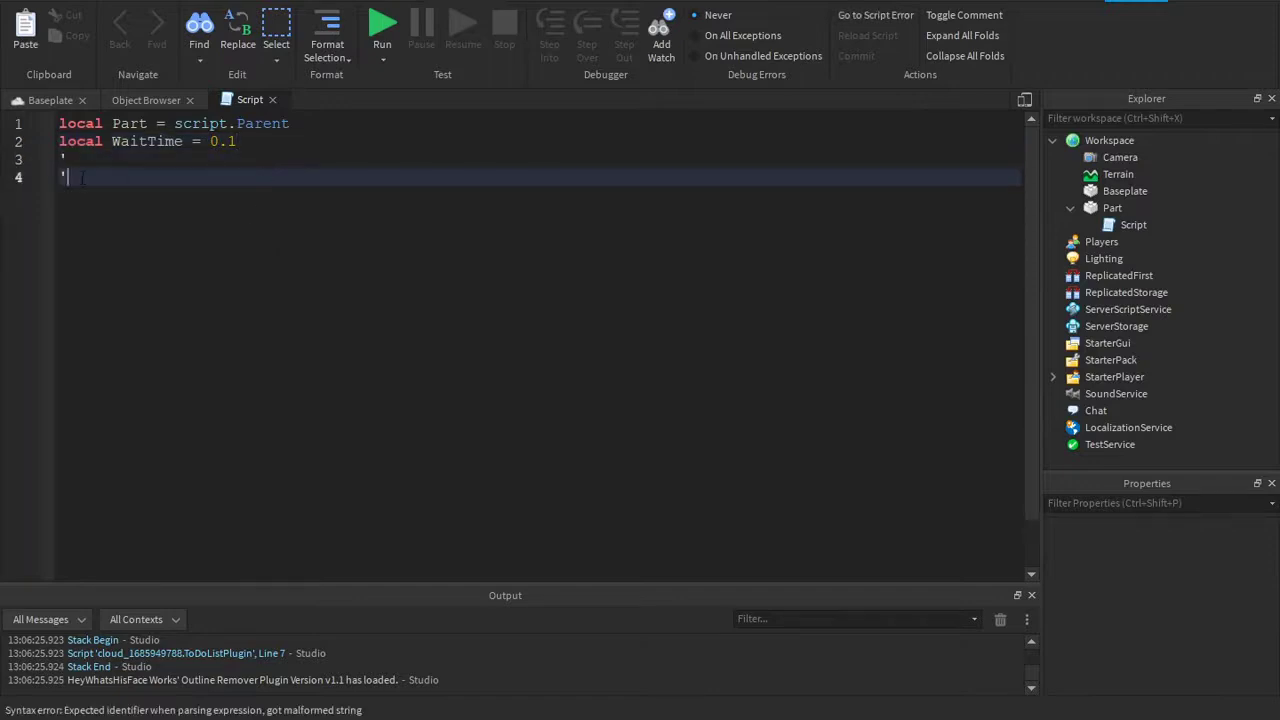
key("BackSpace")
key("Return")
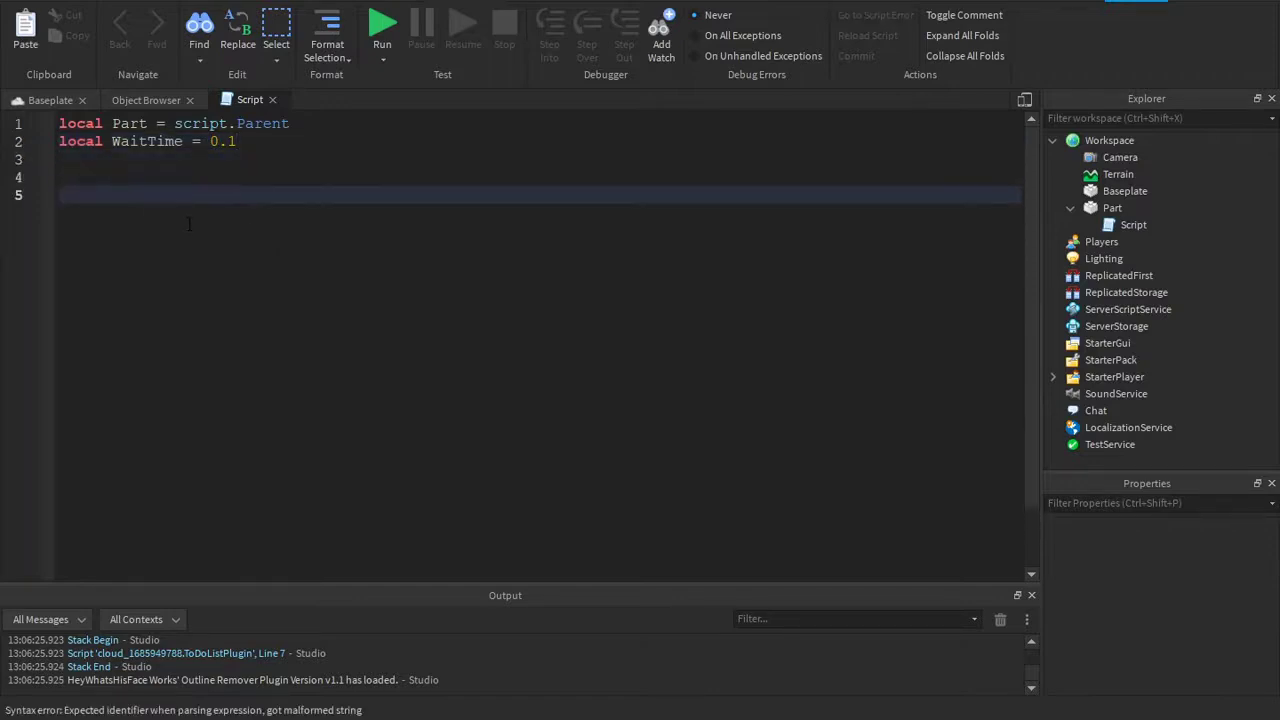
Open a while true do loop and start its body on a new line.
type("w")
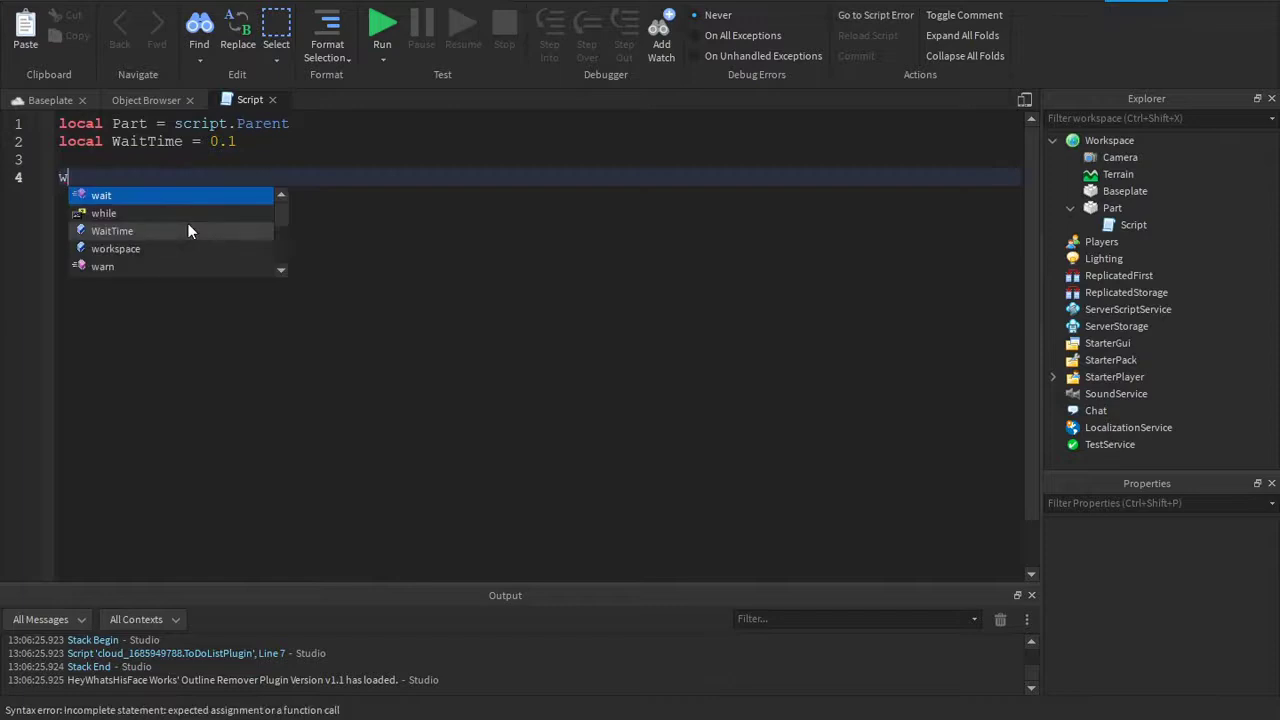
type("hi")
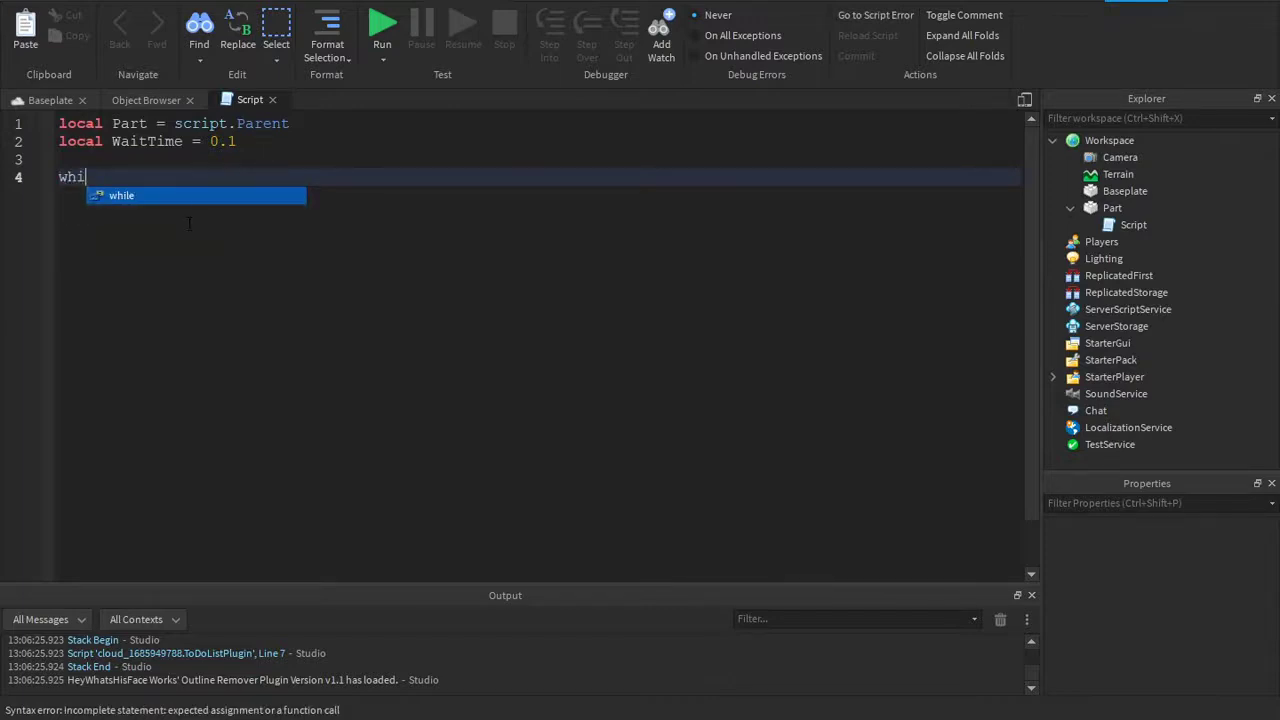
type("le true")
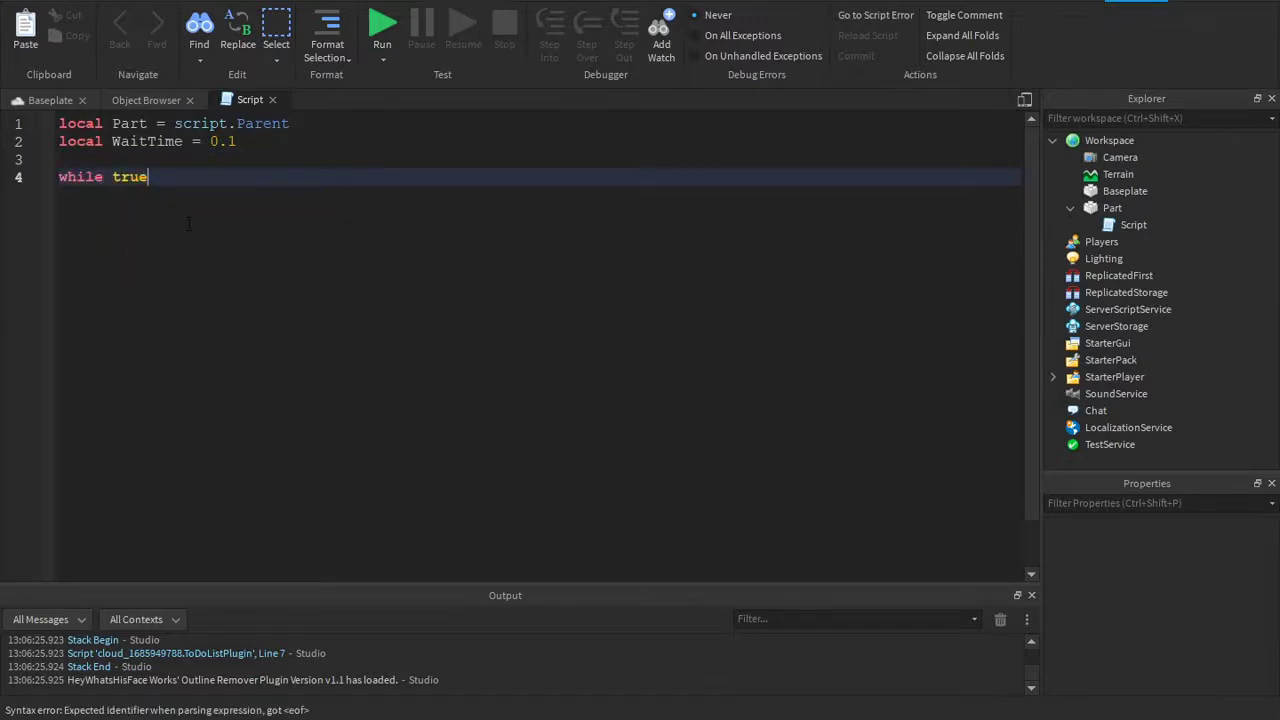
type(" do")
key("Return")
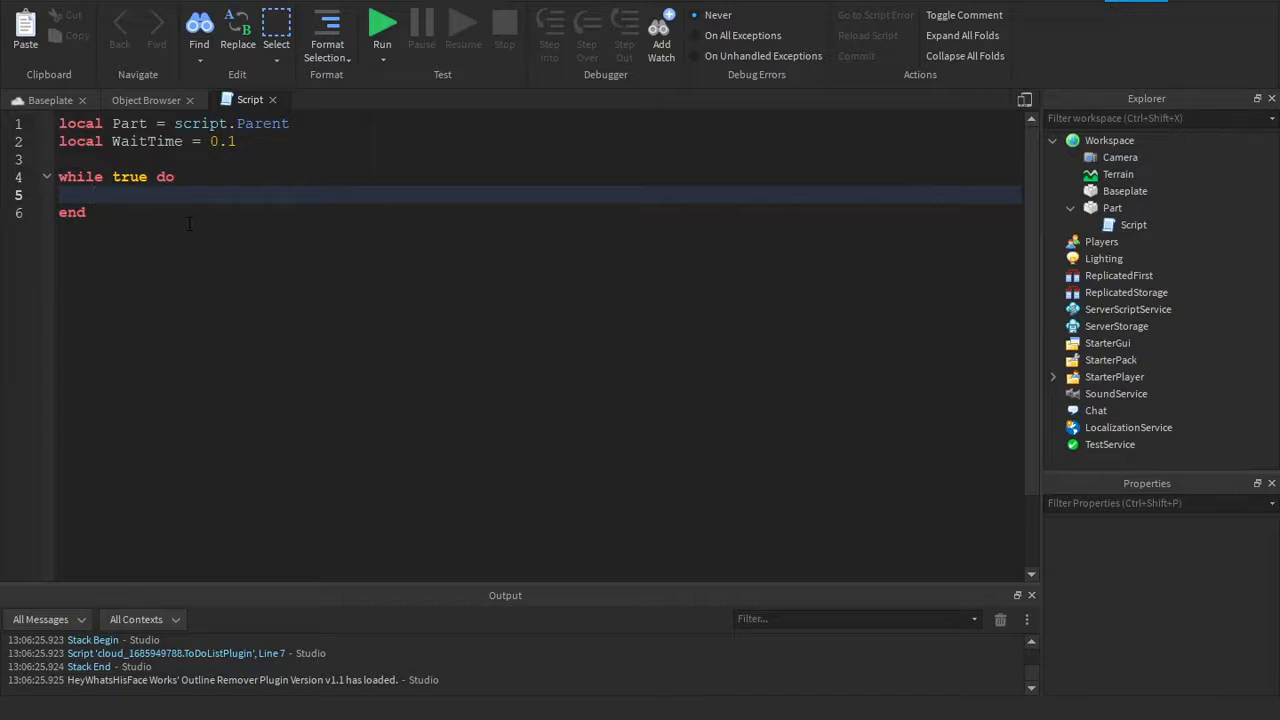
type("wa")
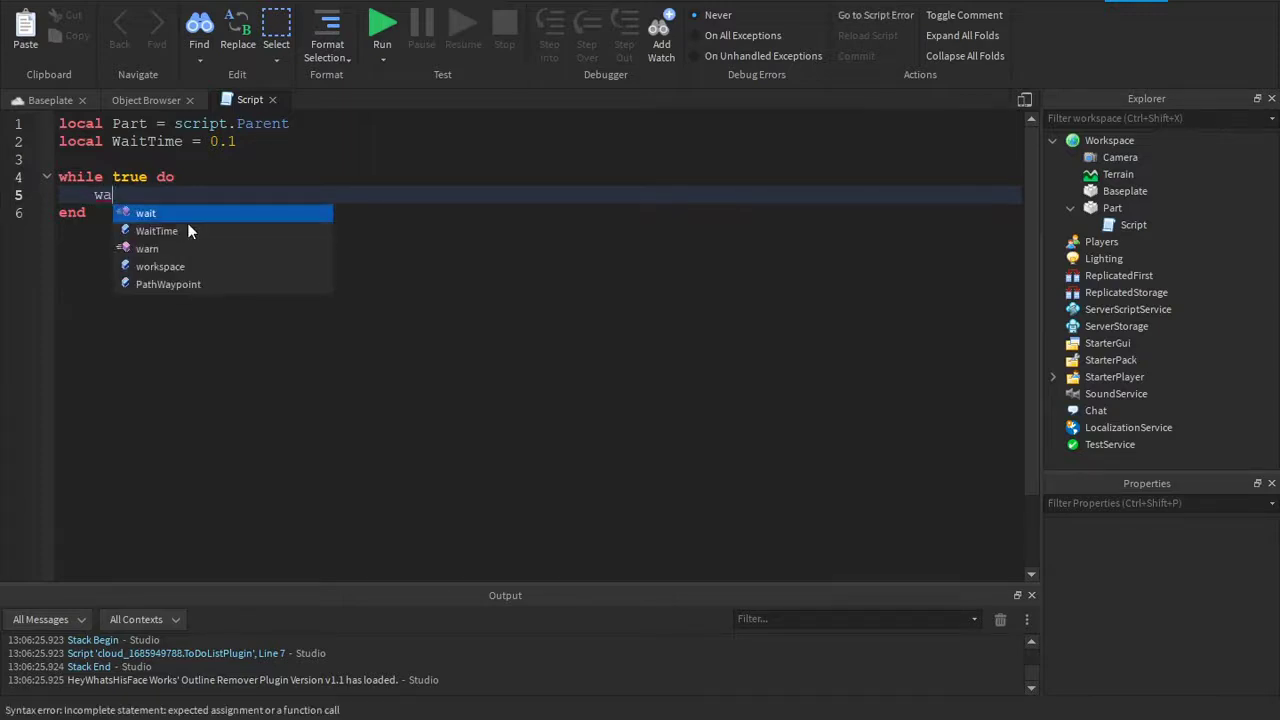
key("BackSpace")
key("BackSpace")
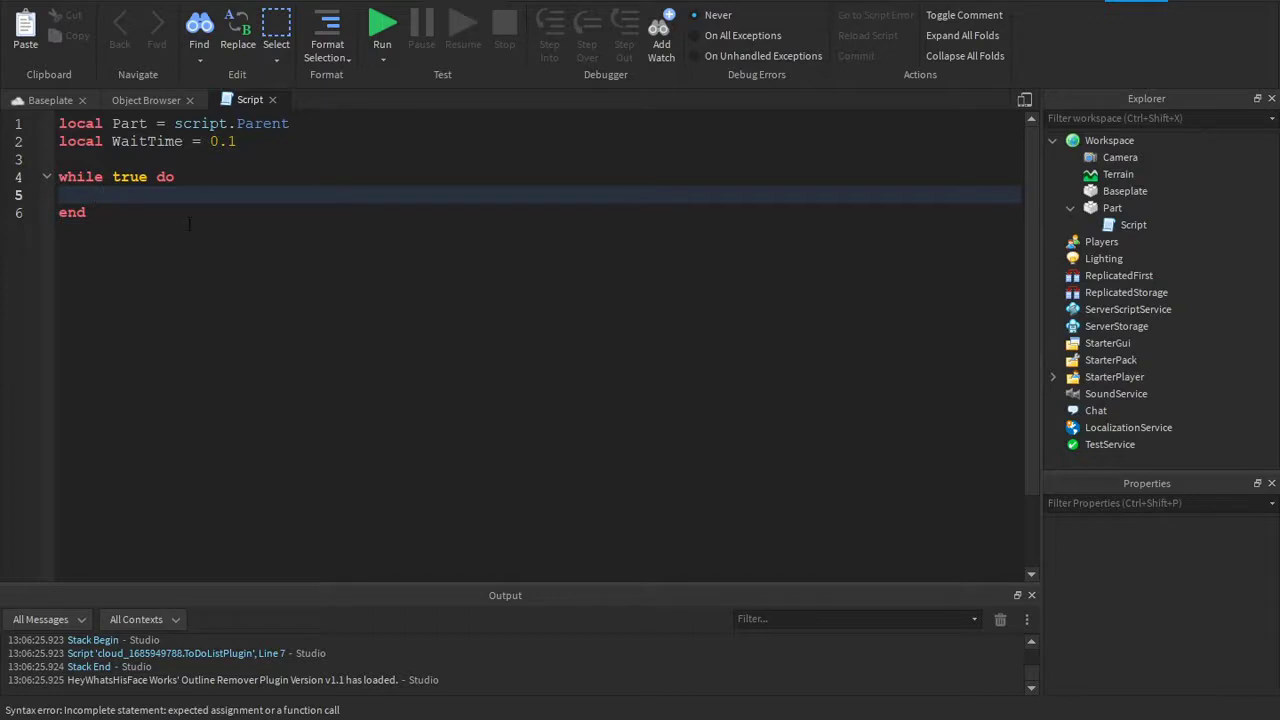
Inside the loop, write Part.BrickColor = BrickColor.new("Really red") using autocomplete.
type("Part.")
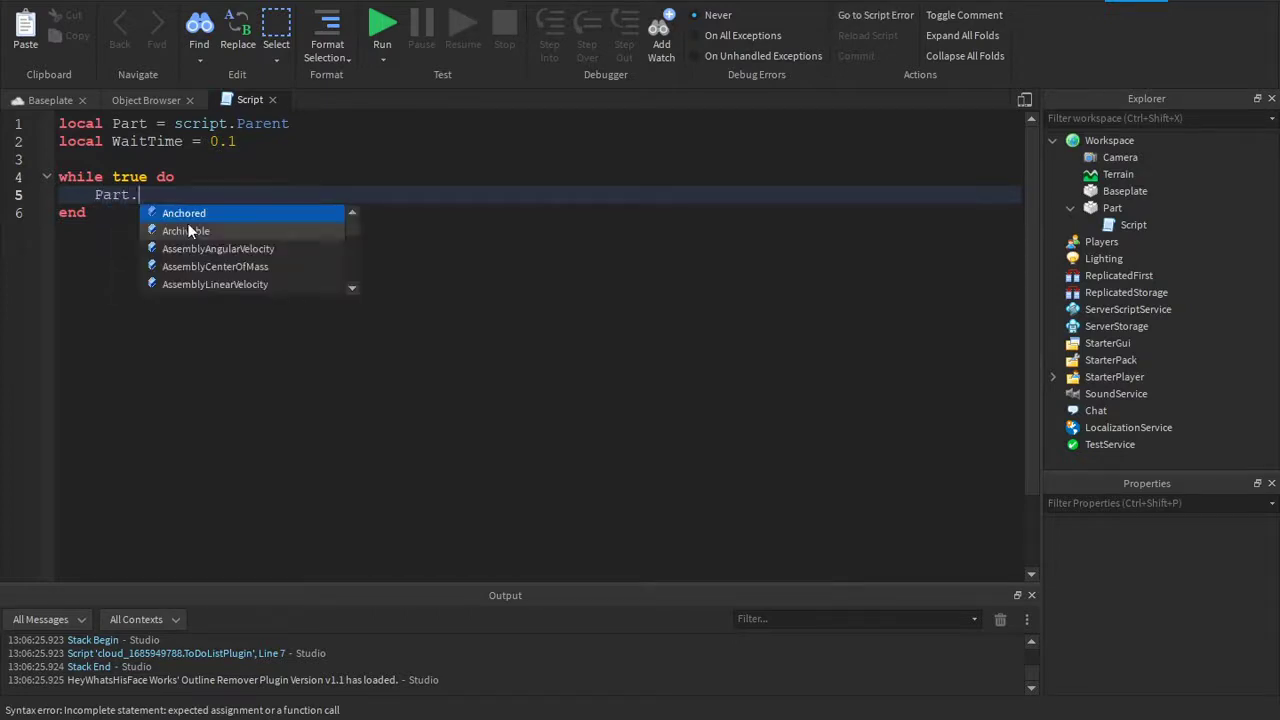
type("B")
key("Return")
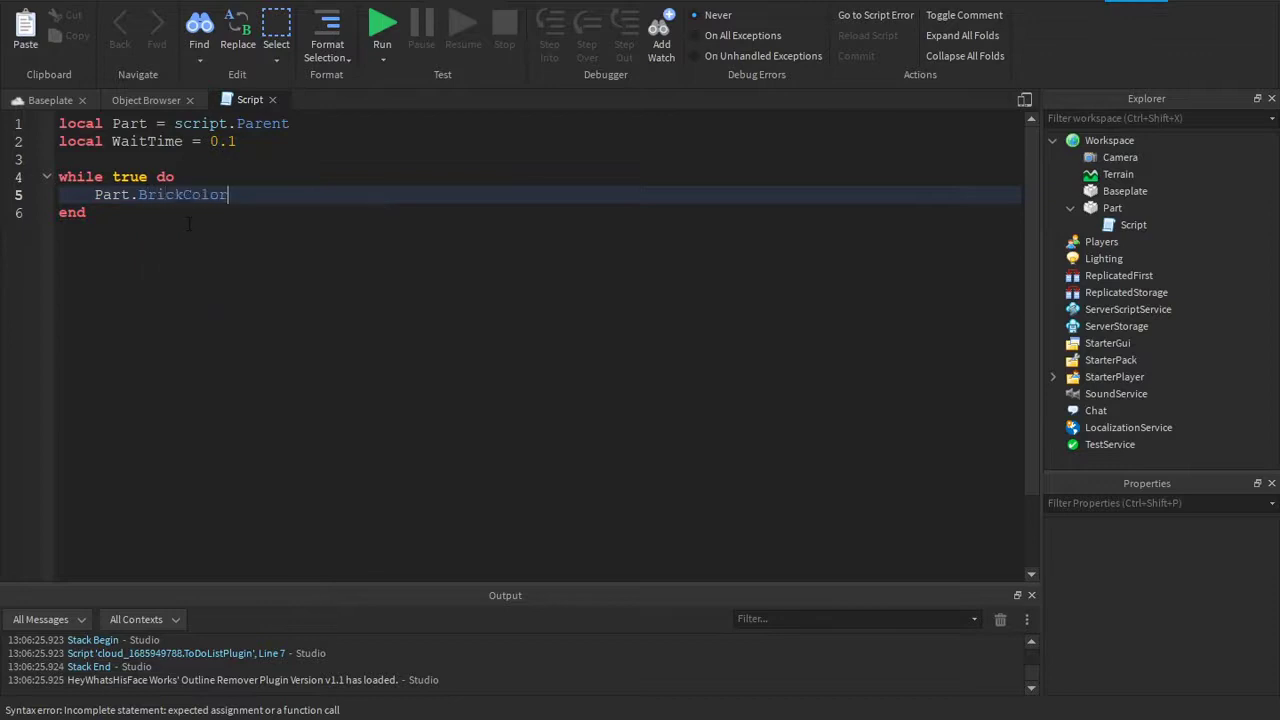
type(" =")
type(" Br")
key("Return")
type(".")
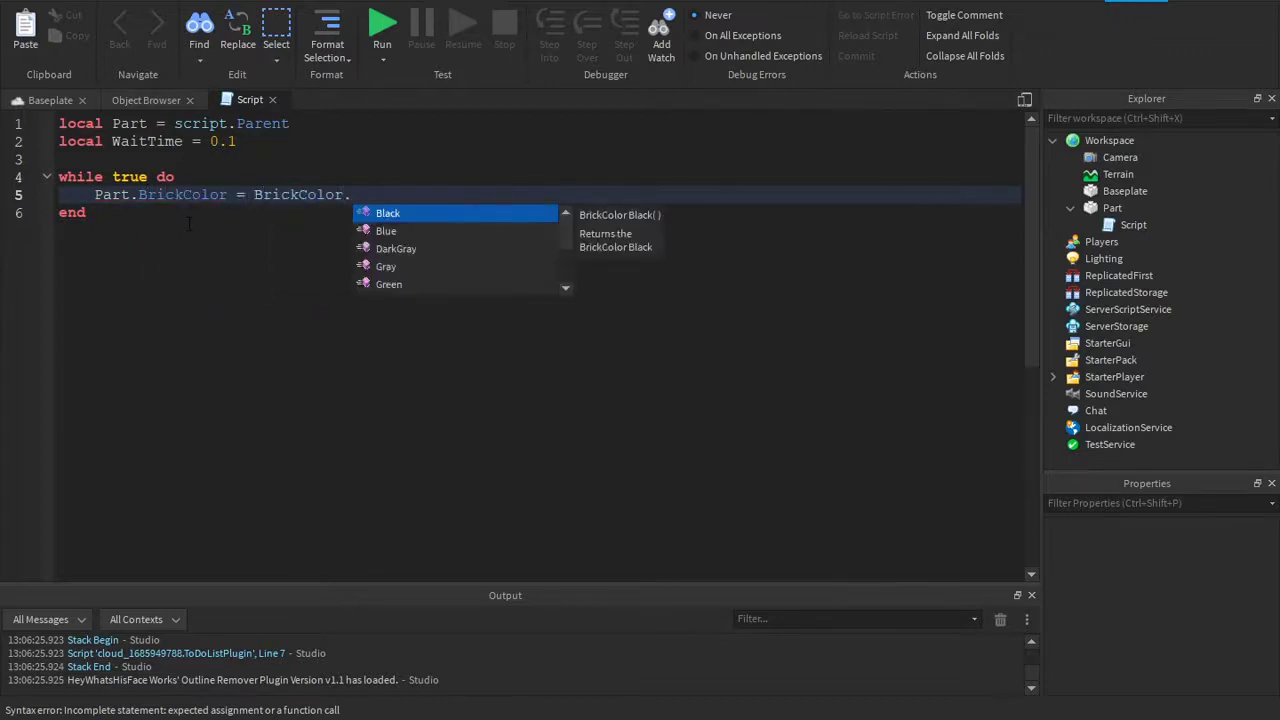
type("ne")
key("Return")
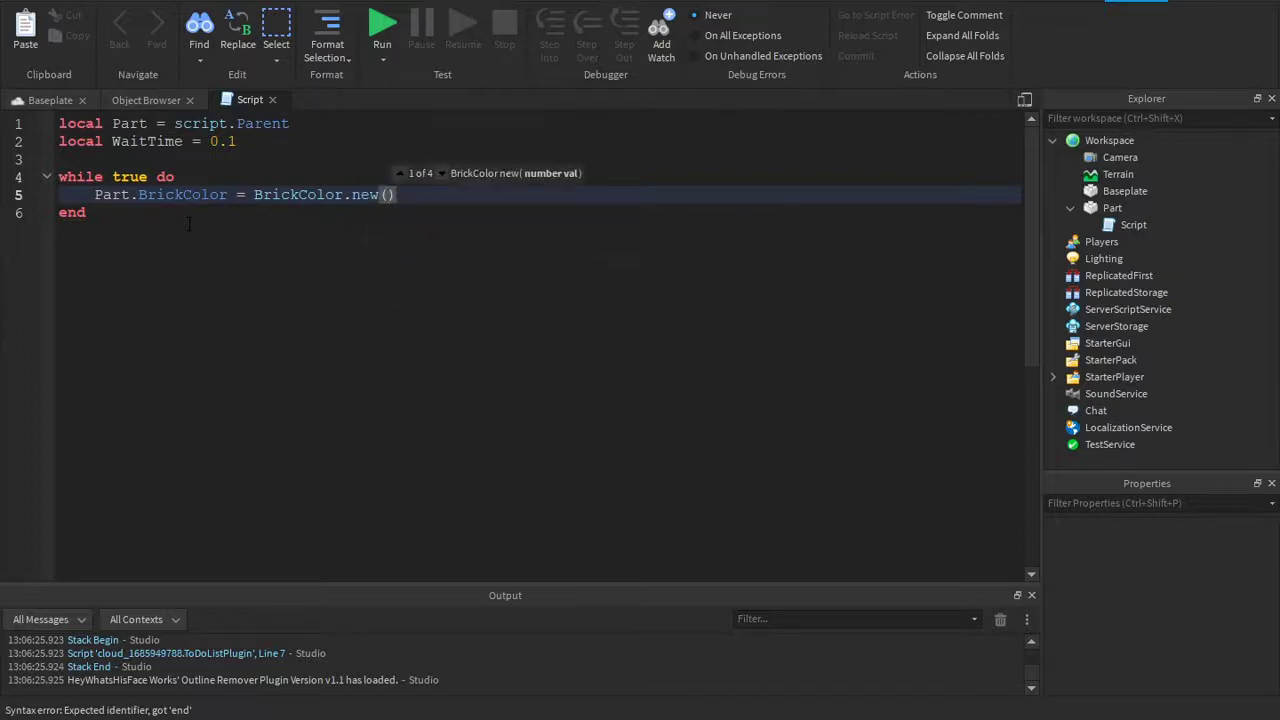
type("\"R")
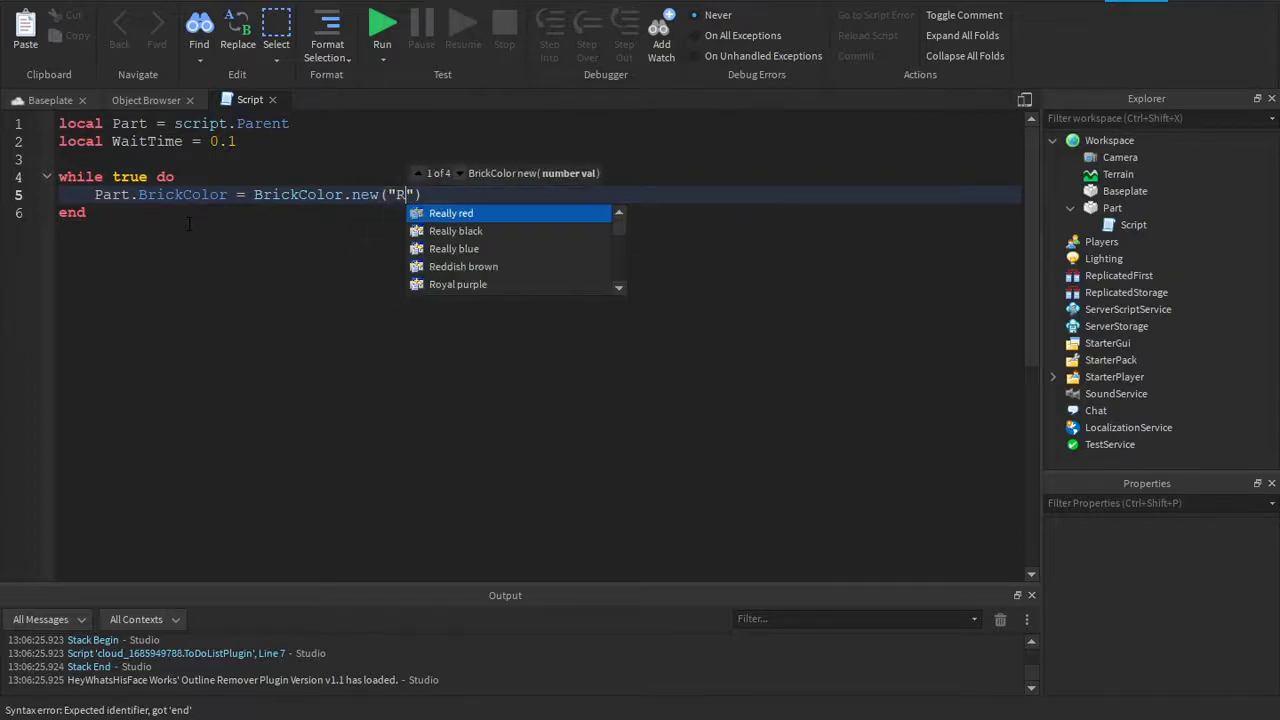
type("e")
key("Return")
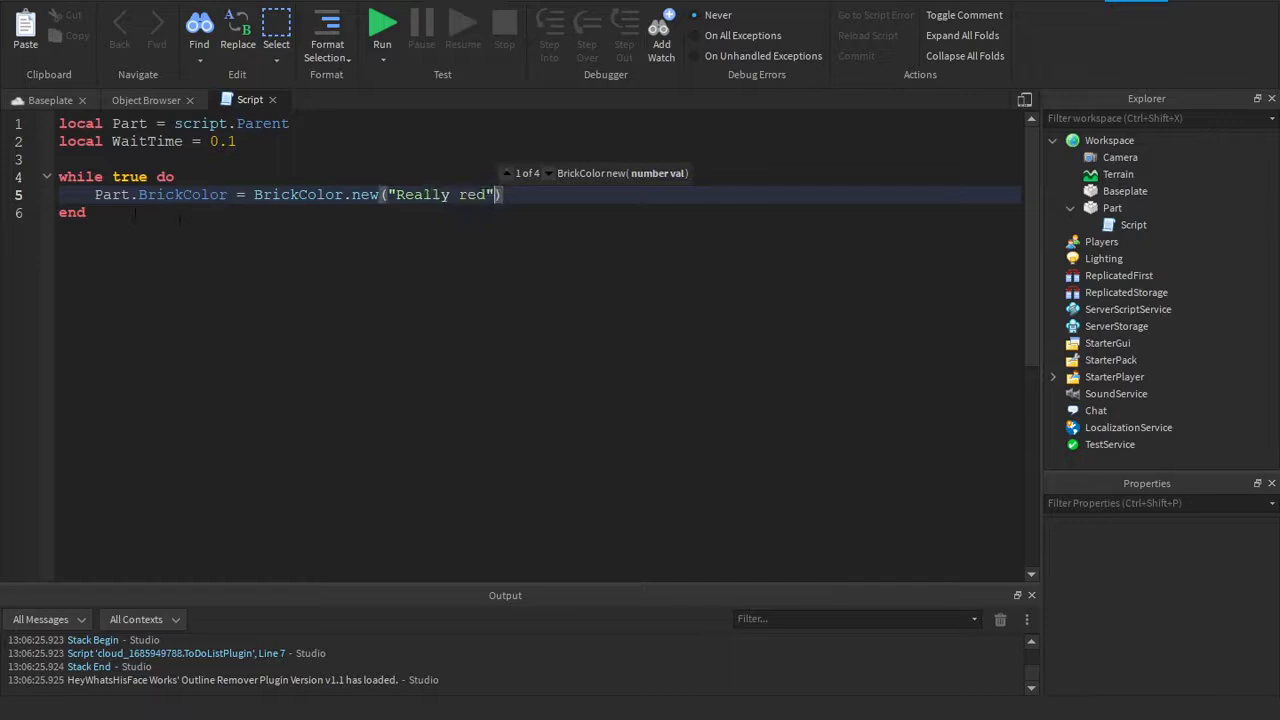
key("End")
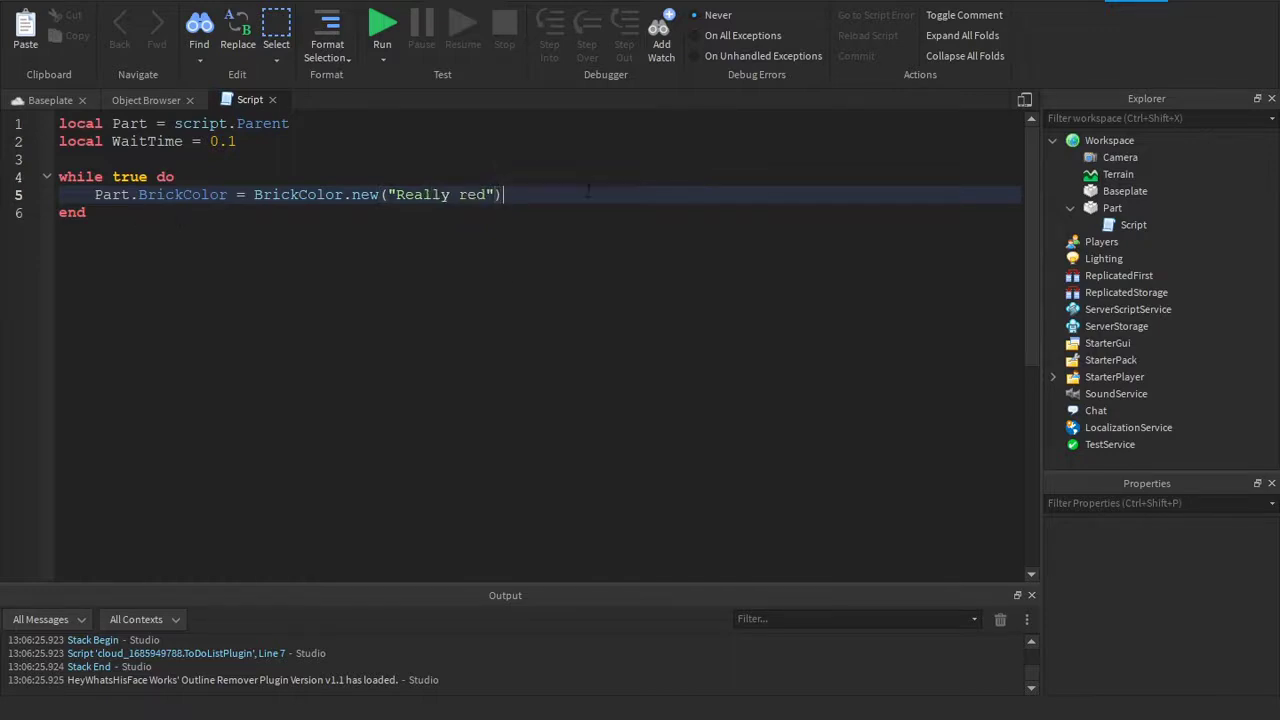
key("Return")
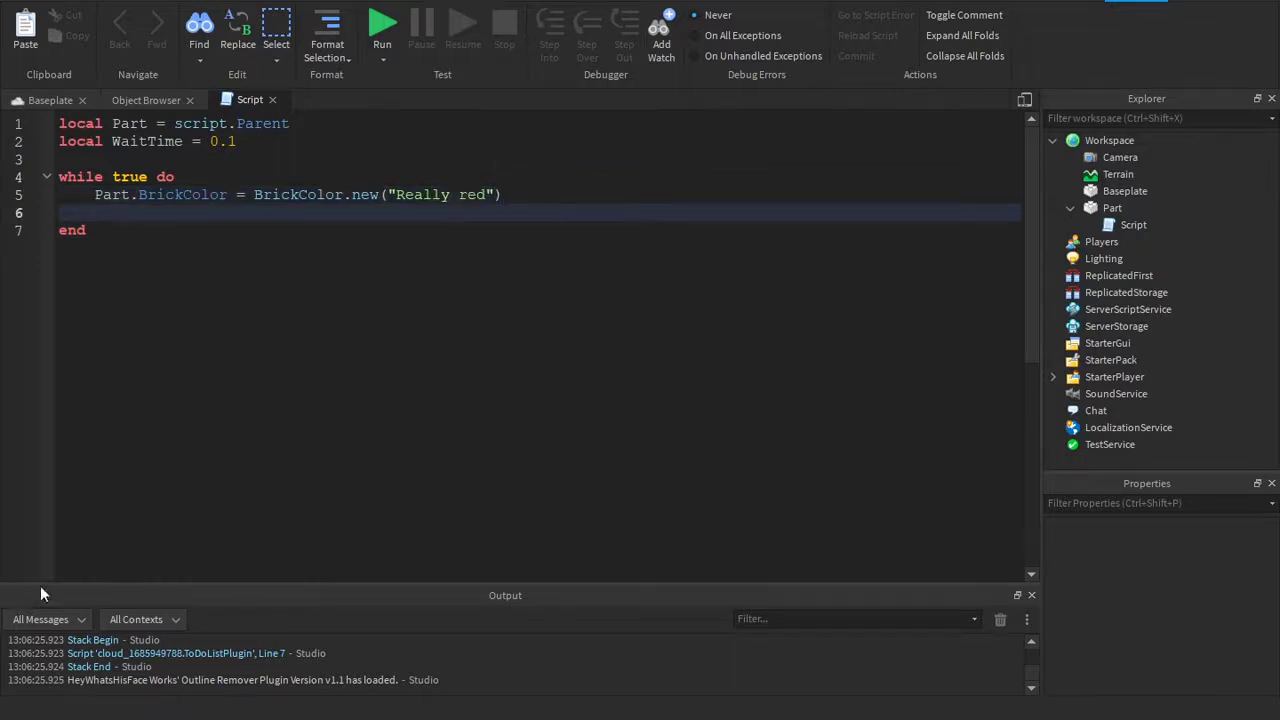
Begin a wait call on the line below the colour assignment.
left_click(170, 230)
left_click(170, 217)
type("w")
key("Tab")
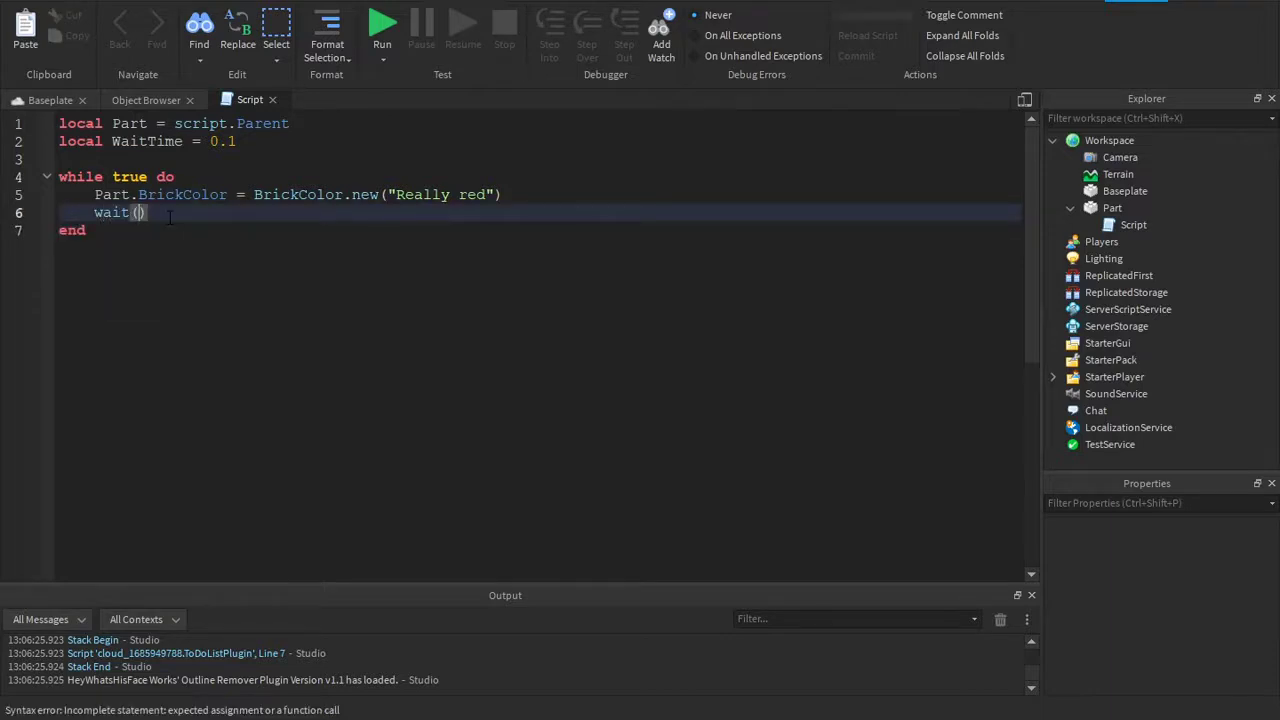
Complete the call as wait(WaitTime).
type("Wai")
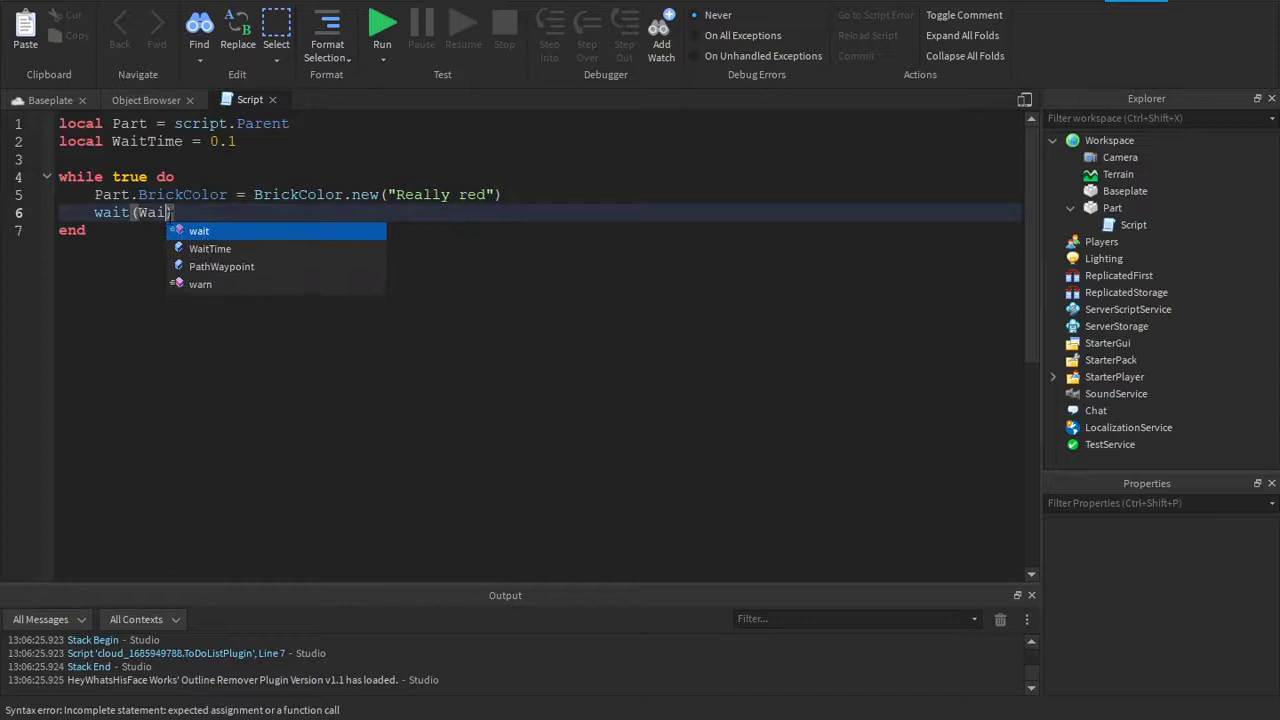
key("Tab")
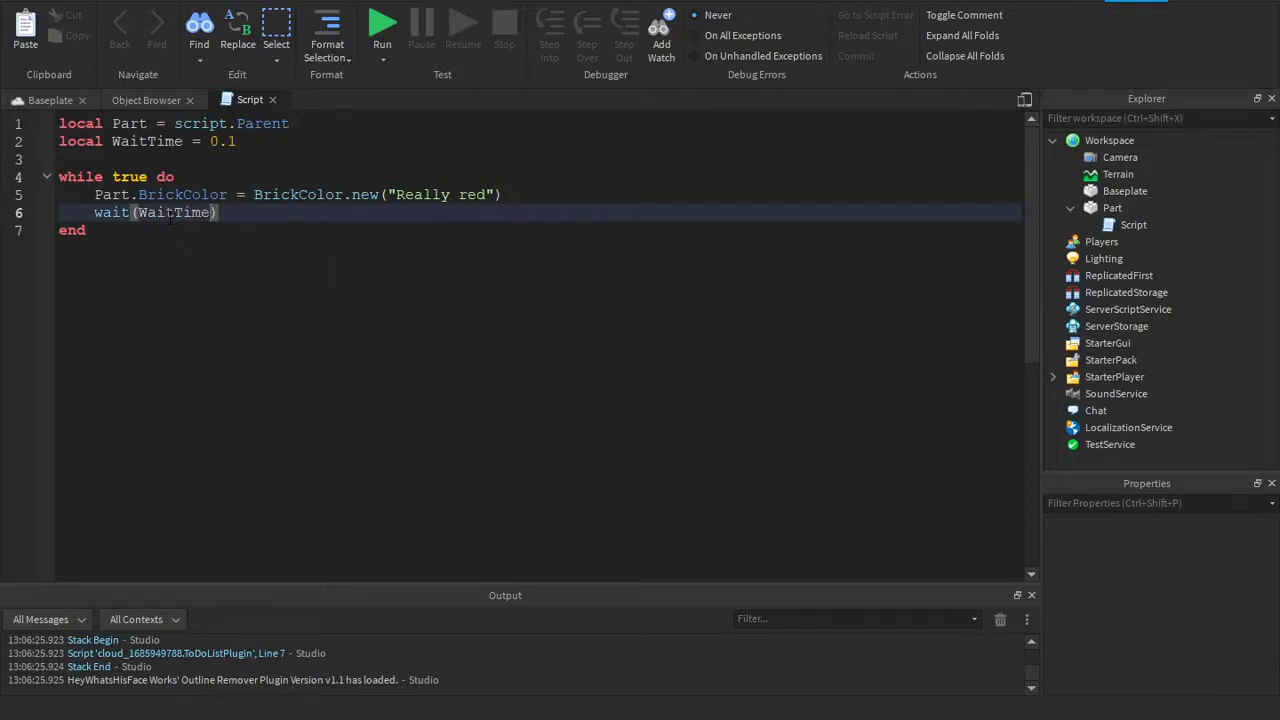
left_click_drag(94, 212, 216, 212)
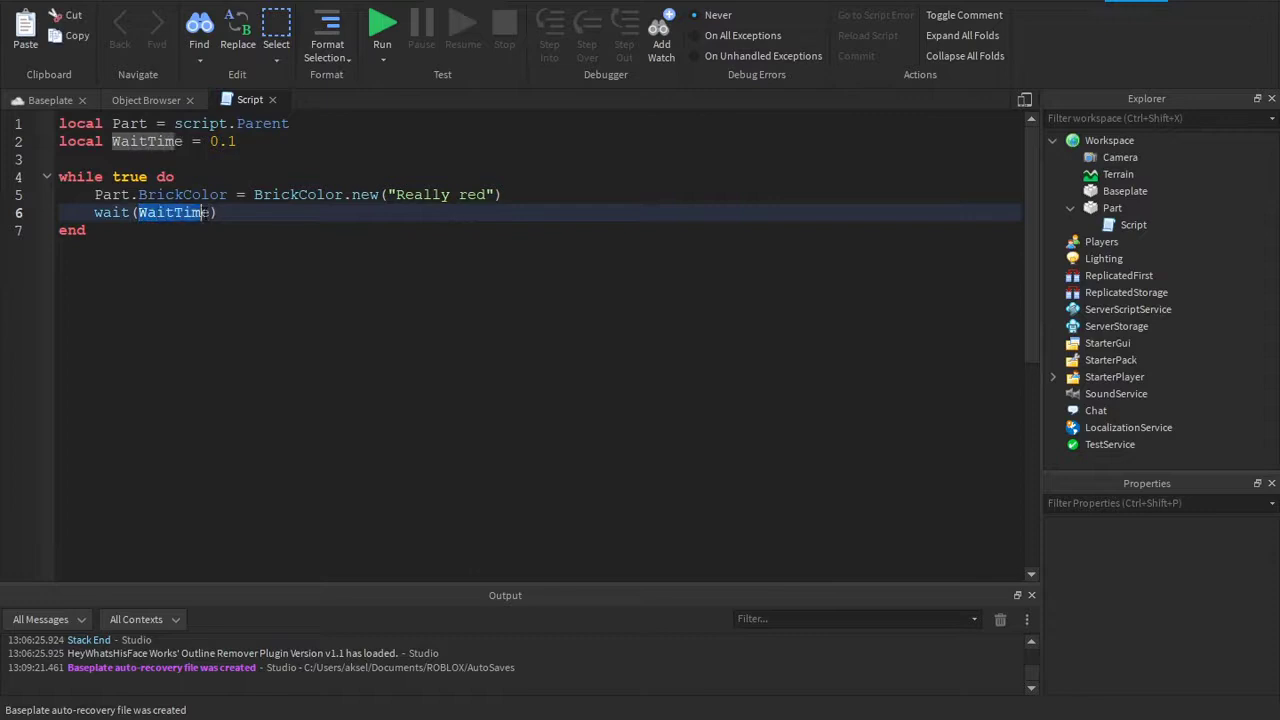
Change the WaitTime value on line 2 from 0.1 to 1.
left_click(237, 141)
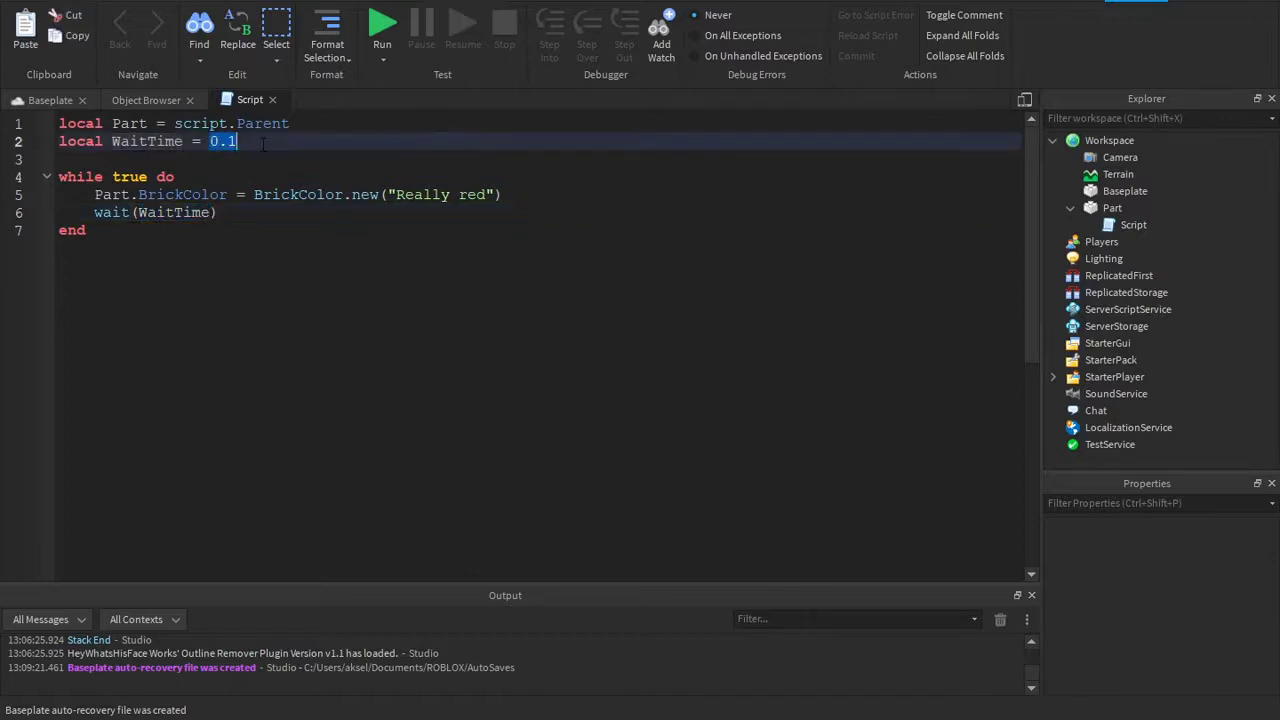
key("BackSpace")
key("BackSpace")
key("BackSpace")
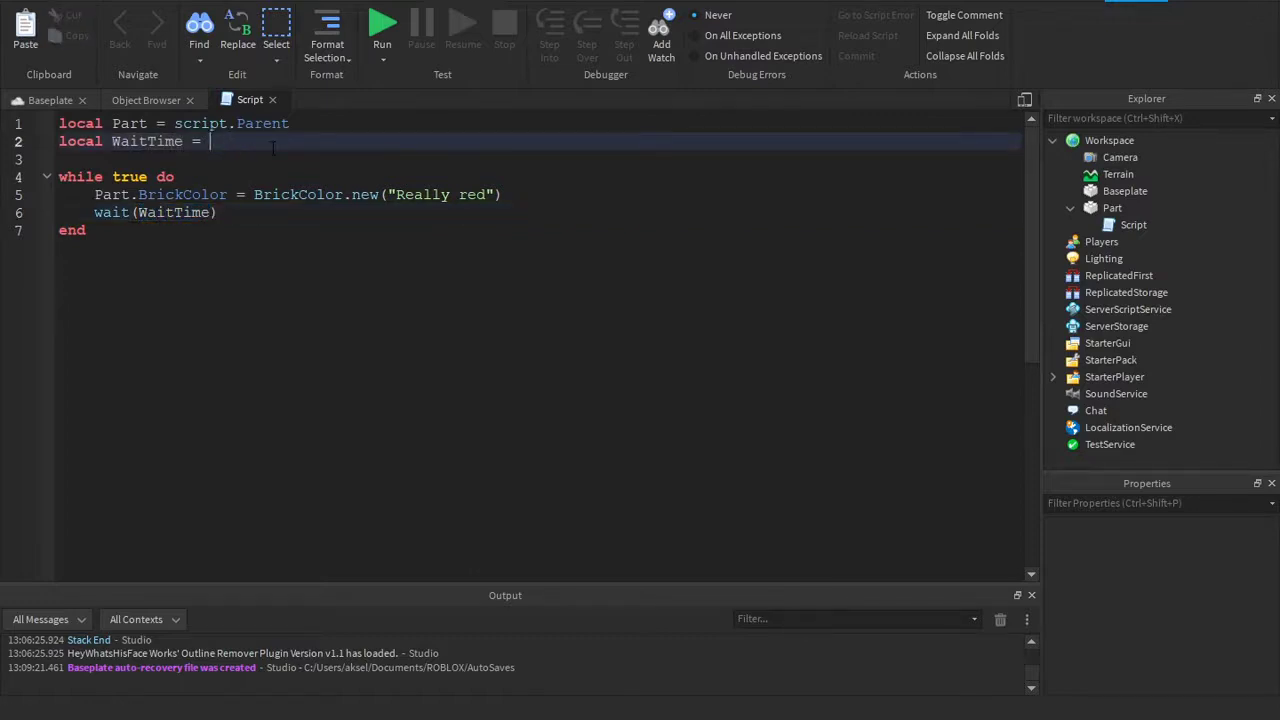
type("1")
left_click(175, 212)
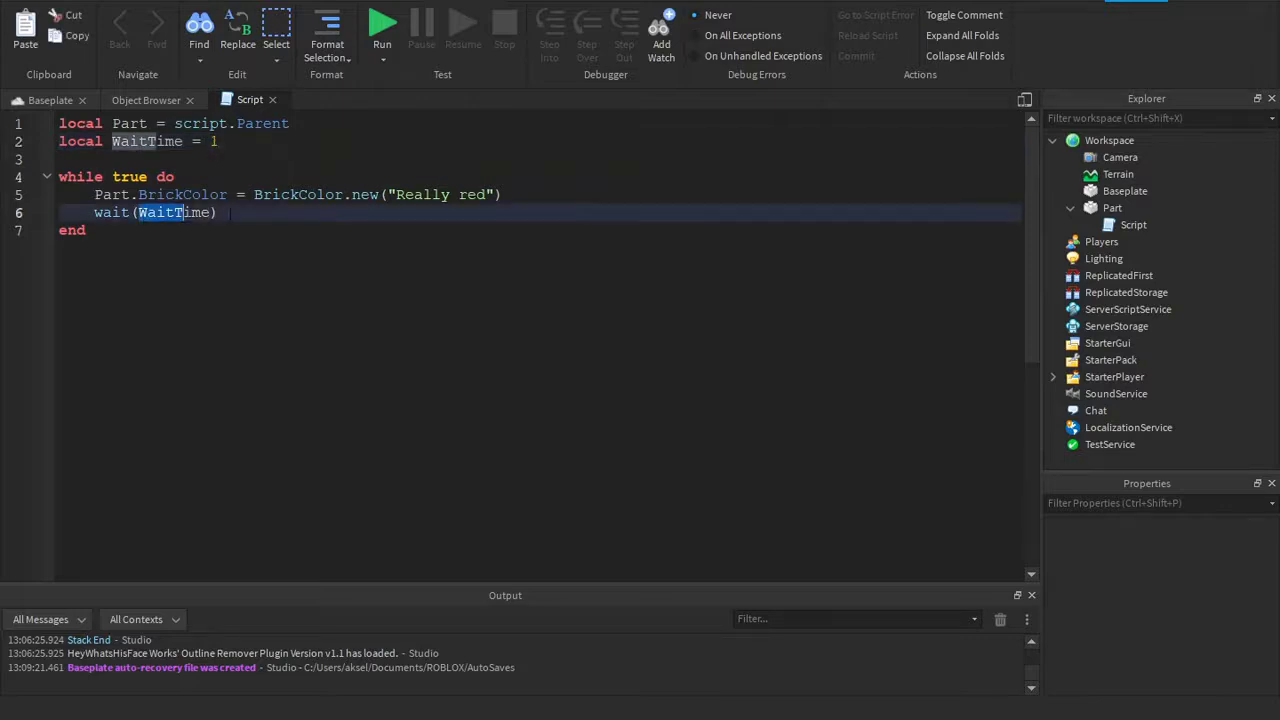
Paste the colour-and-wait line pair five more times inside the loop.
left_click_drag(248, 214, 60, 194)
key("ctrl+c")
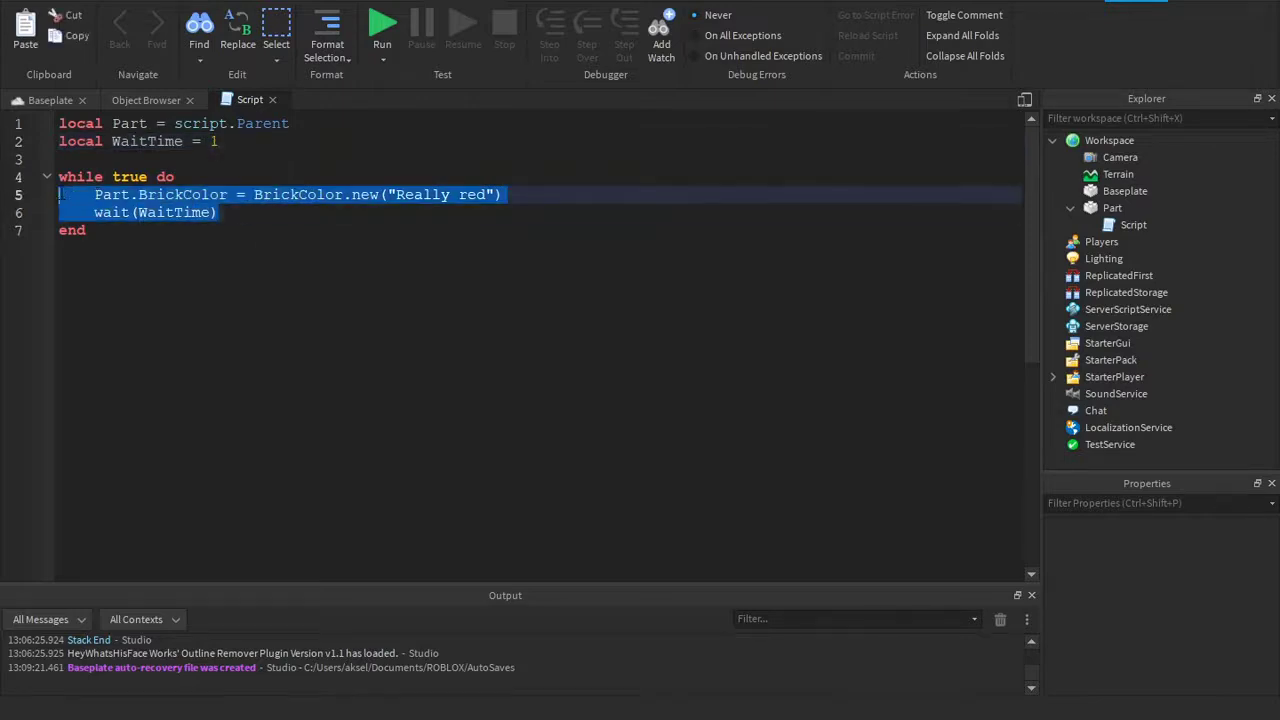
left_click(250, 213)
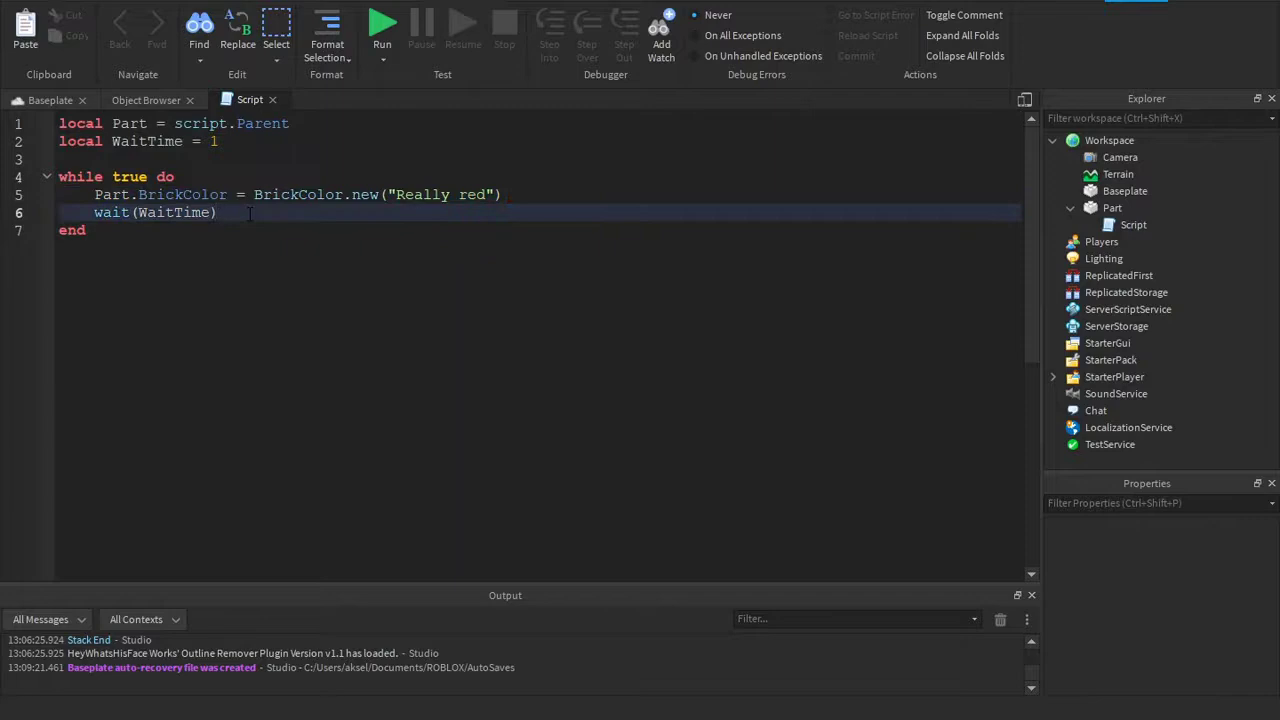
key("Return")
key("ctrl+v")
key("Return")
key("ctrl+v")
key("Return")
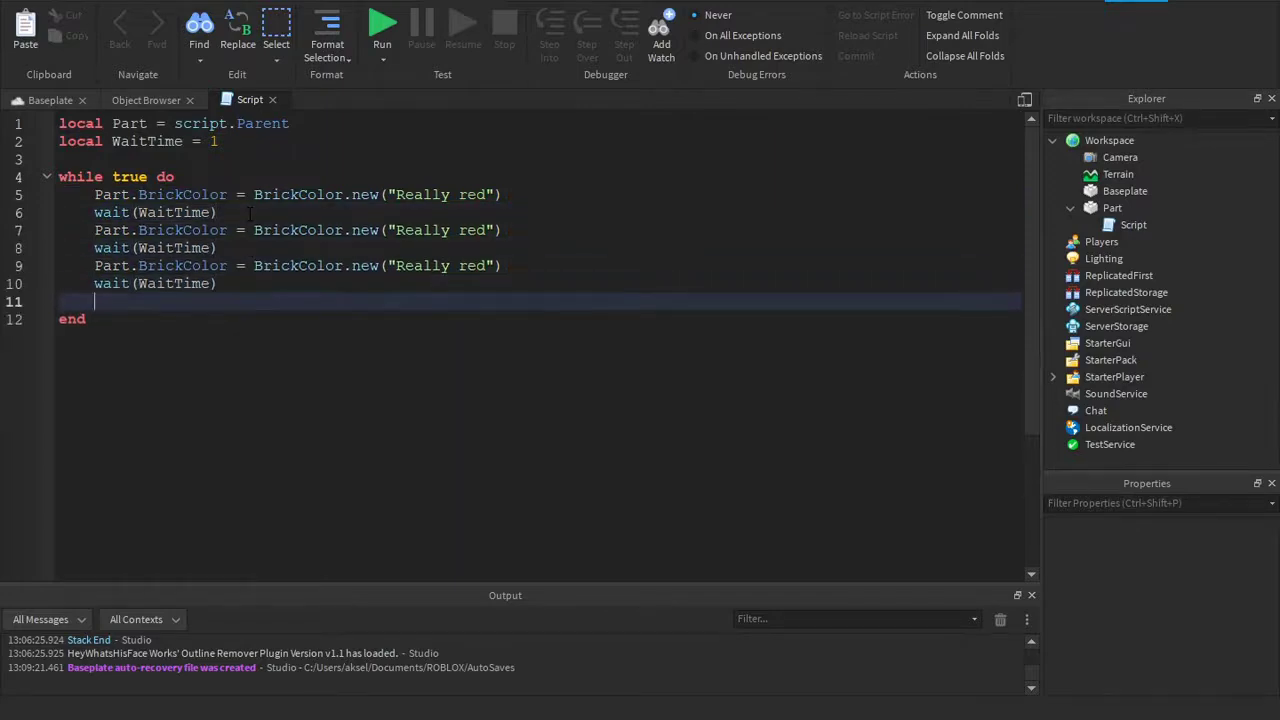
key("ctrl+v")
key("Return")
key("ctrl+v")
key("Return")
key("ctrl+v")
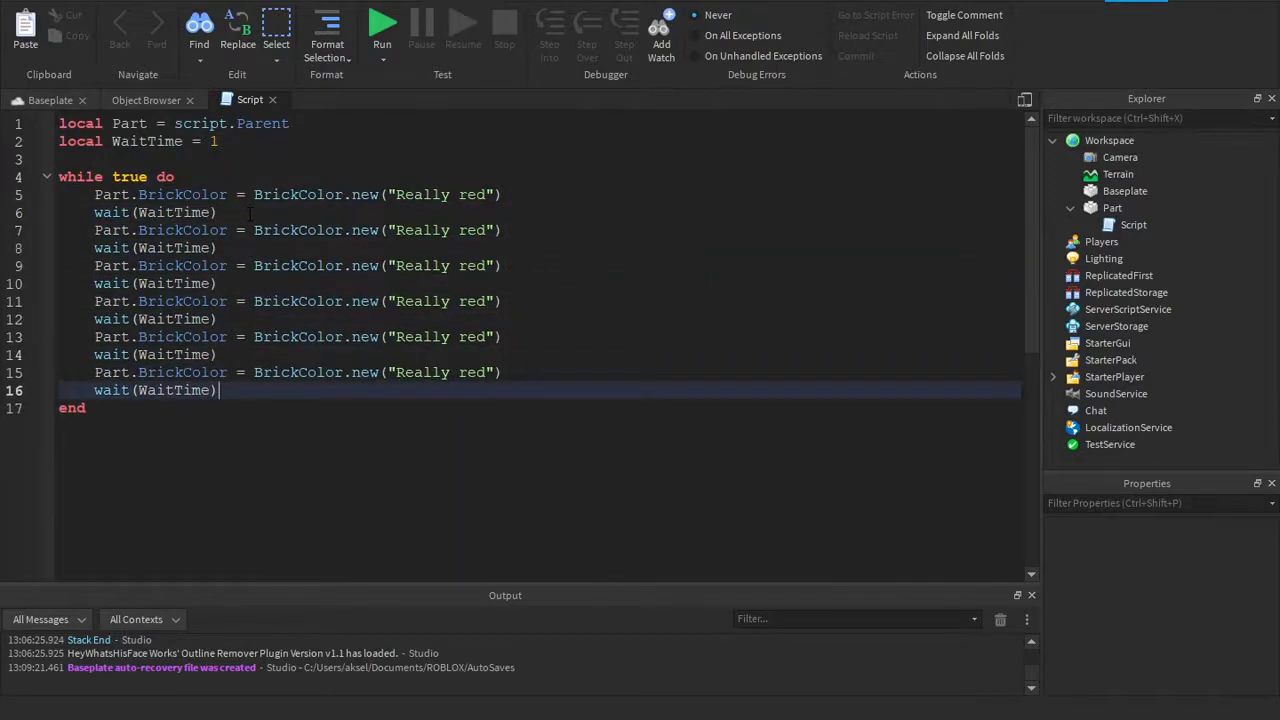
Change the second and third colours to Bright orange and Bright yellow.
left_click(396, 194)
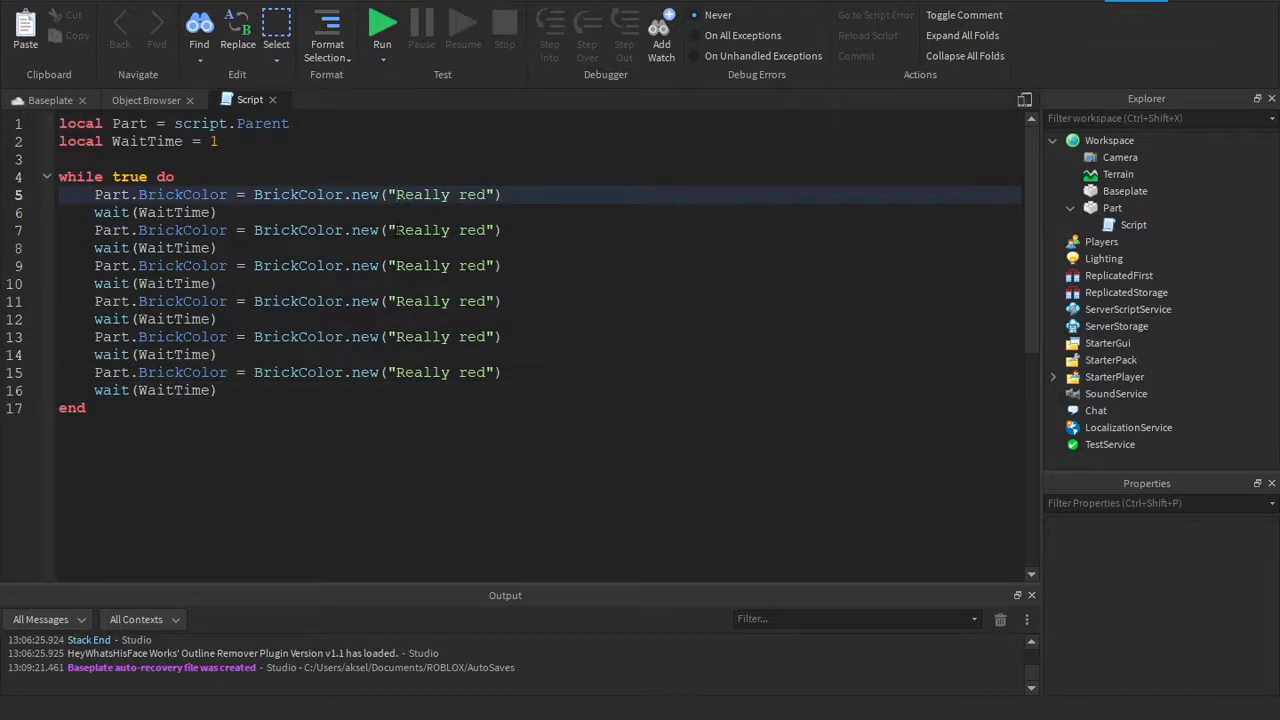
left_click_drag(396, 230, 488, 230)
key("BackSpace")
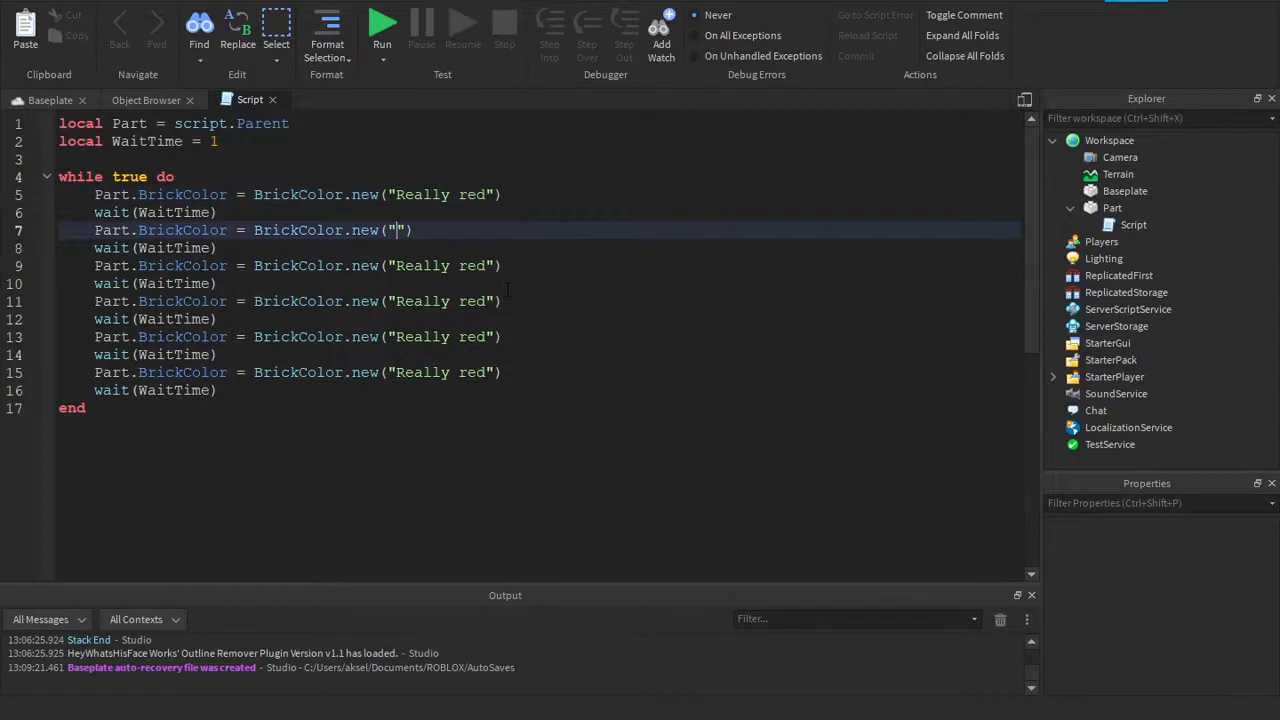
type("Ora")
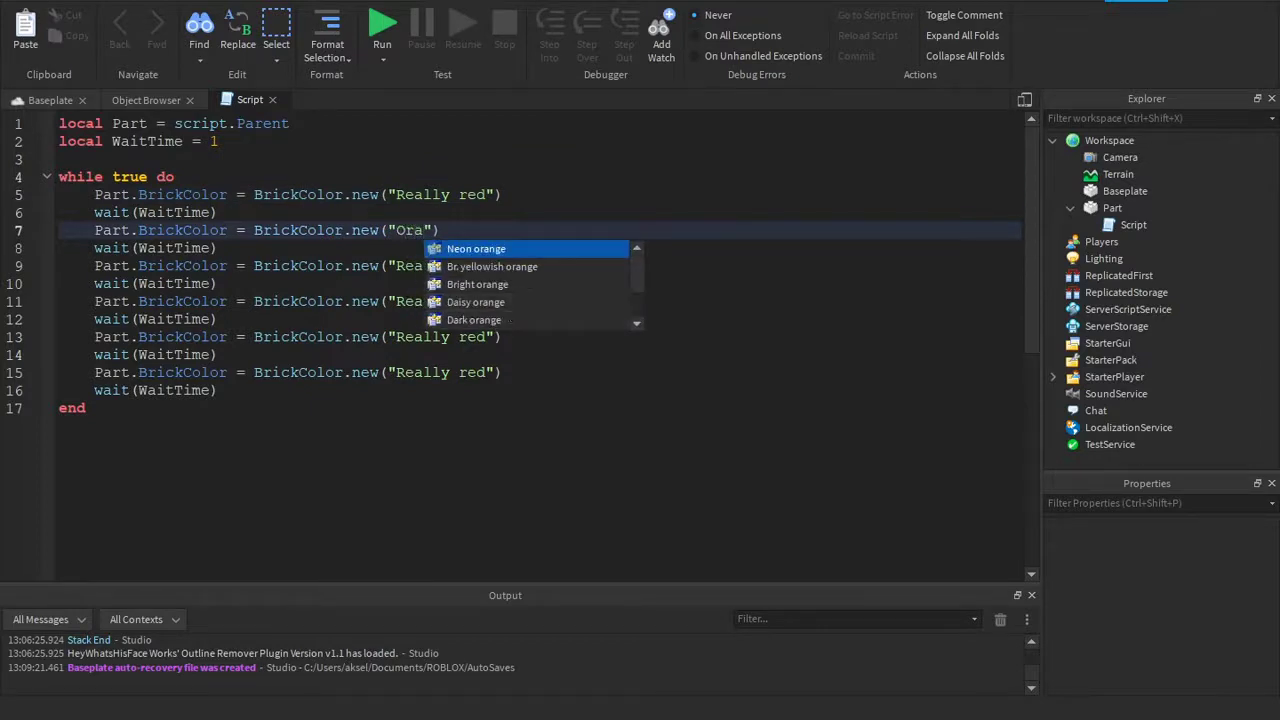
key("Escape")
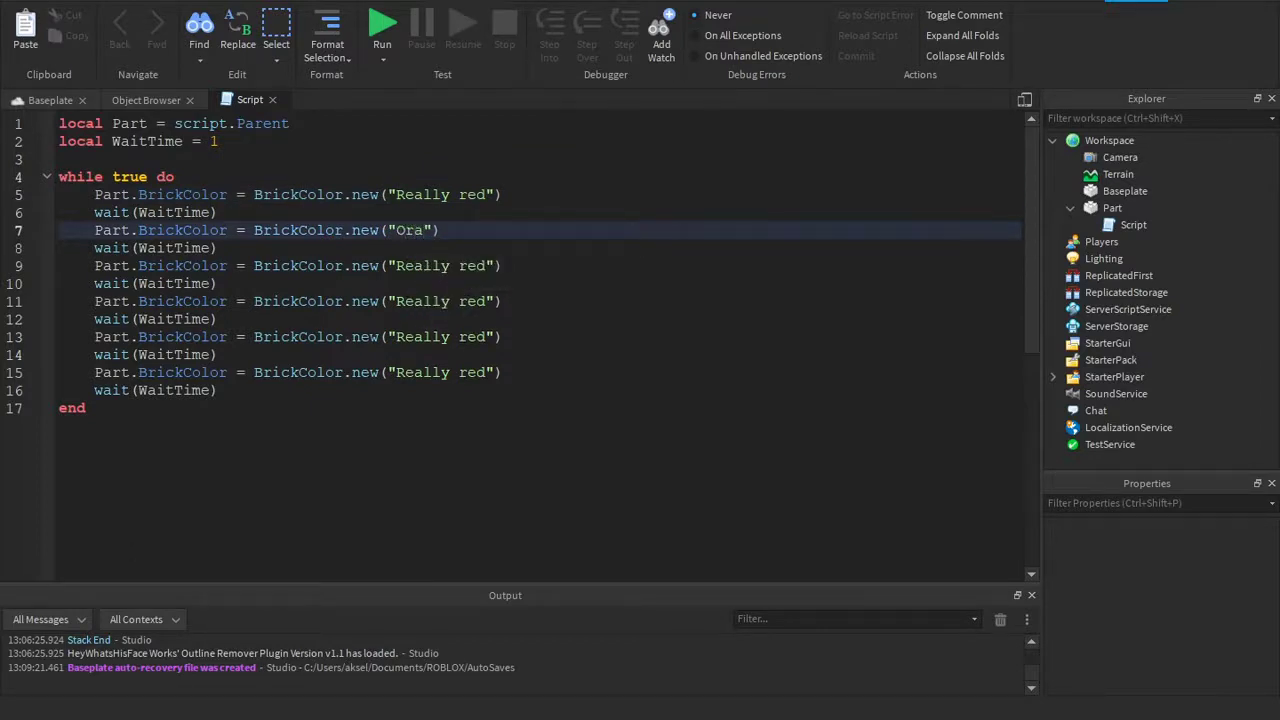
type("nge")
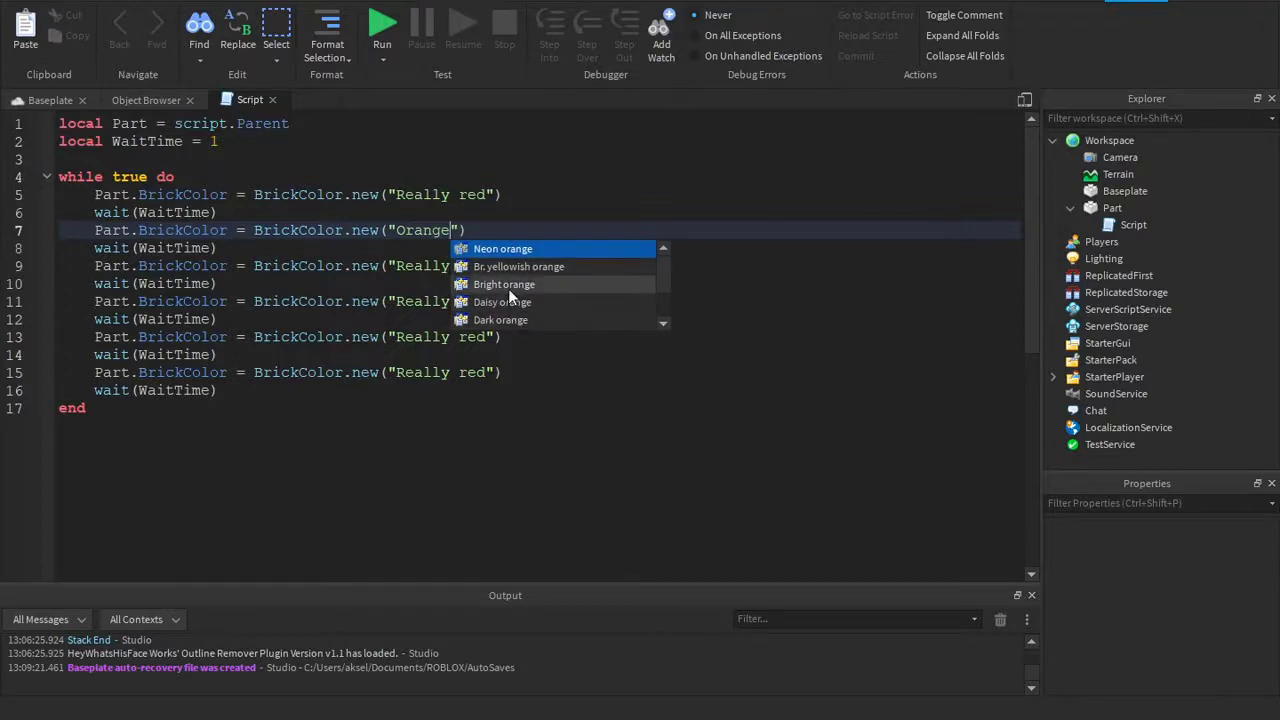
left_click(492, 285)
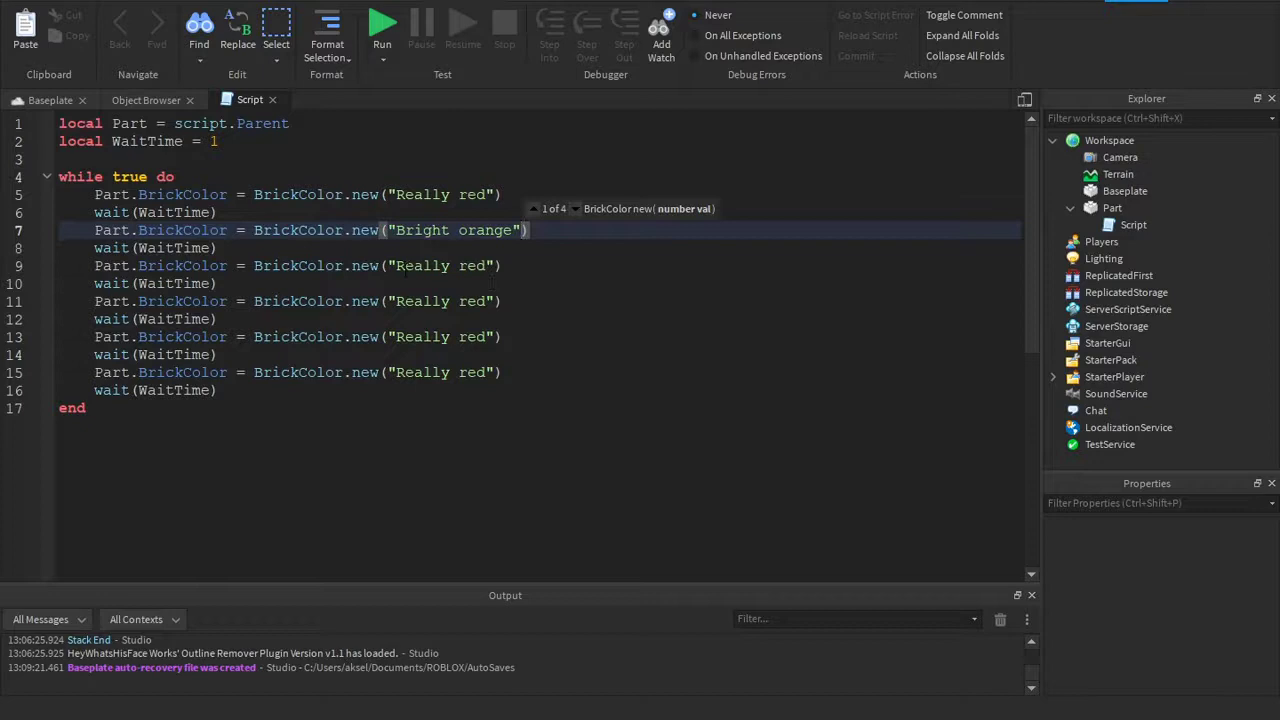
left_click(396, 265)
left_click_drag(487, 266, 396, 266)
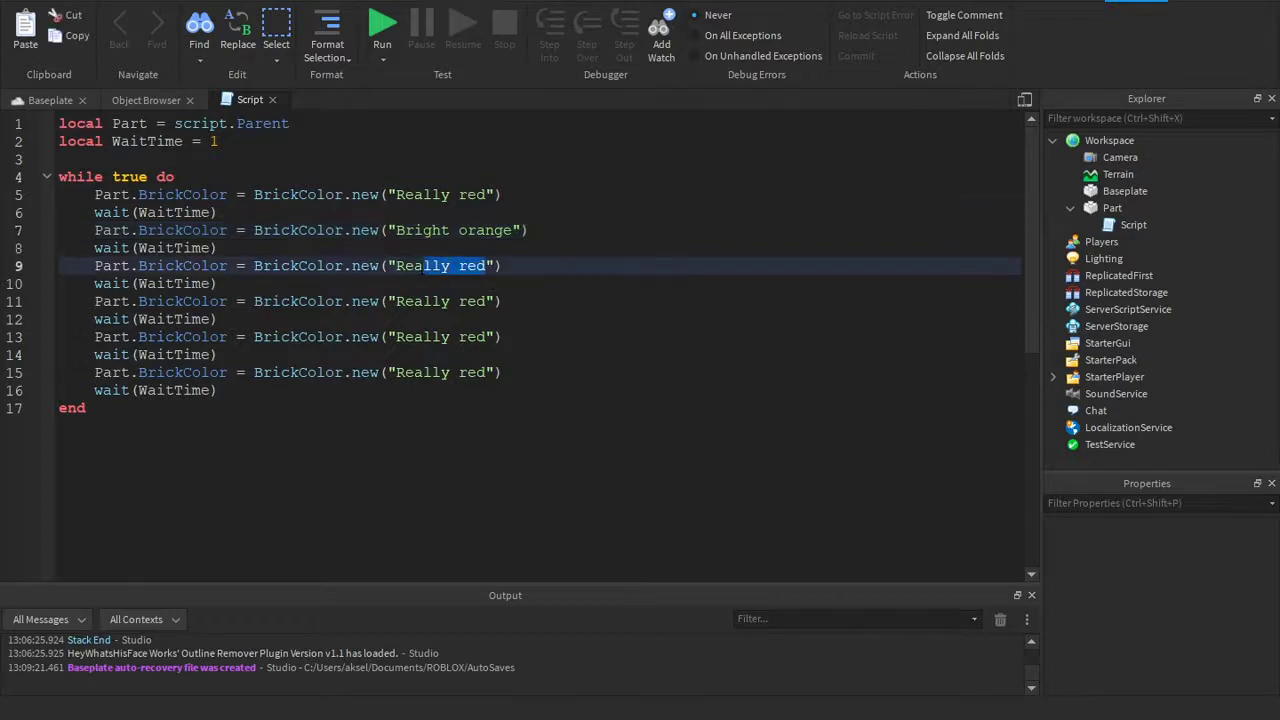
type("Ye")
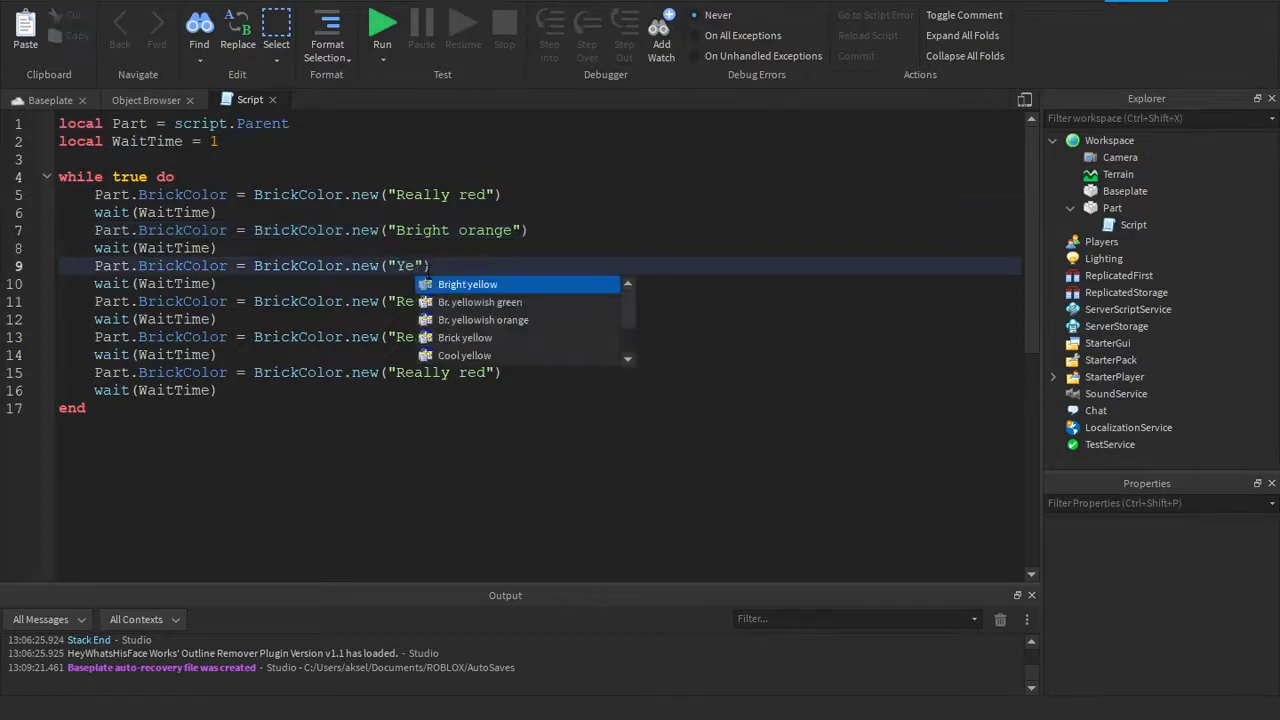
type("l")
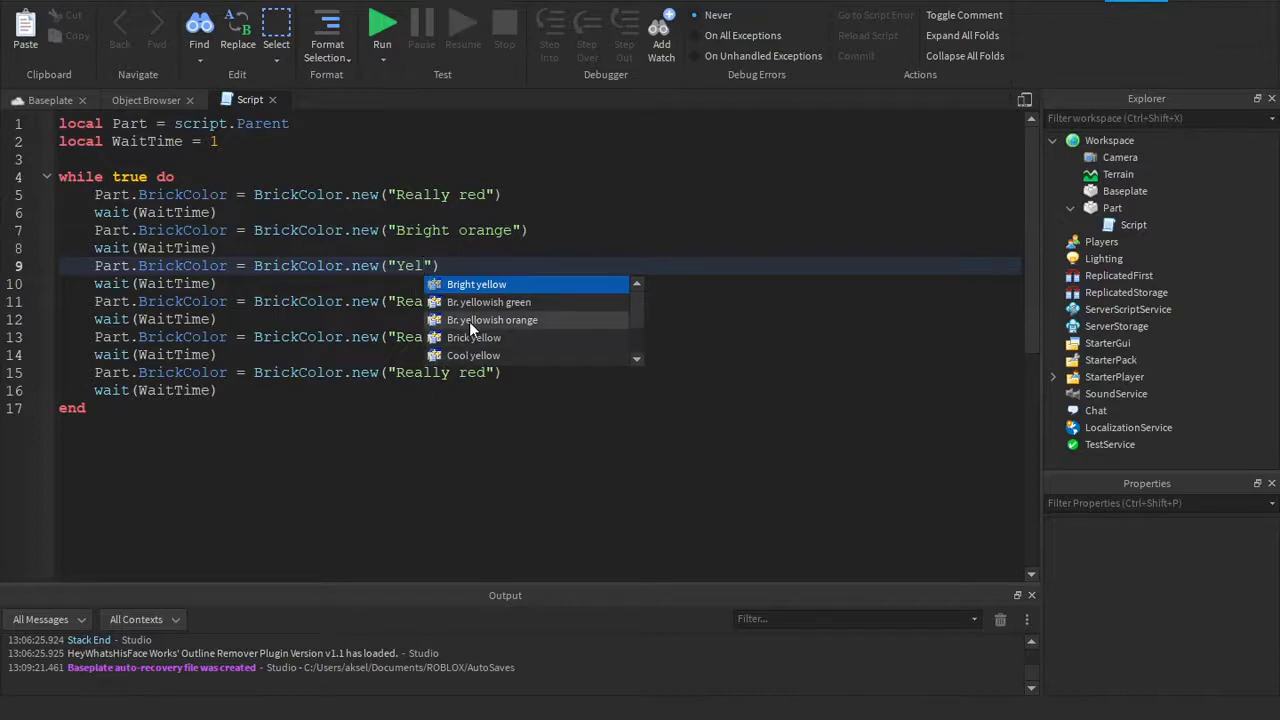
left_click(478, 285)
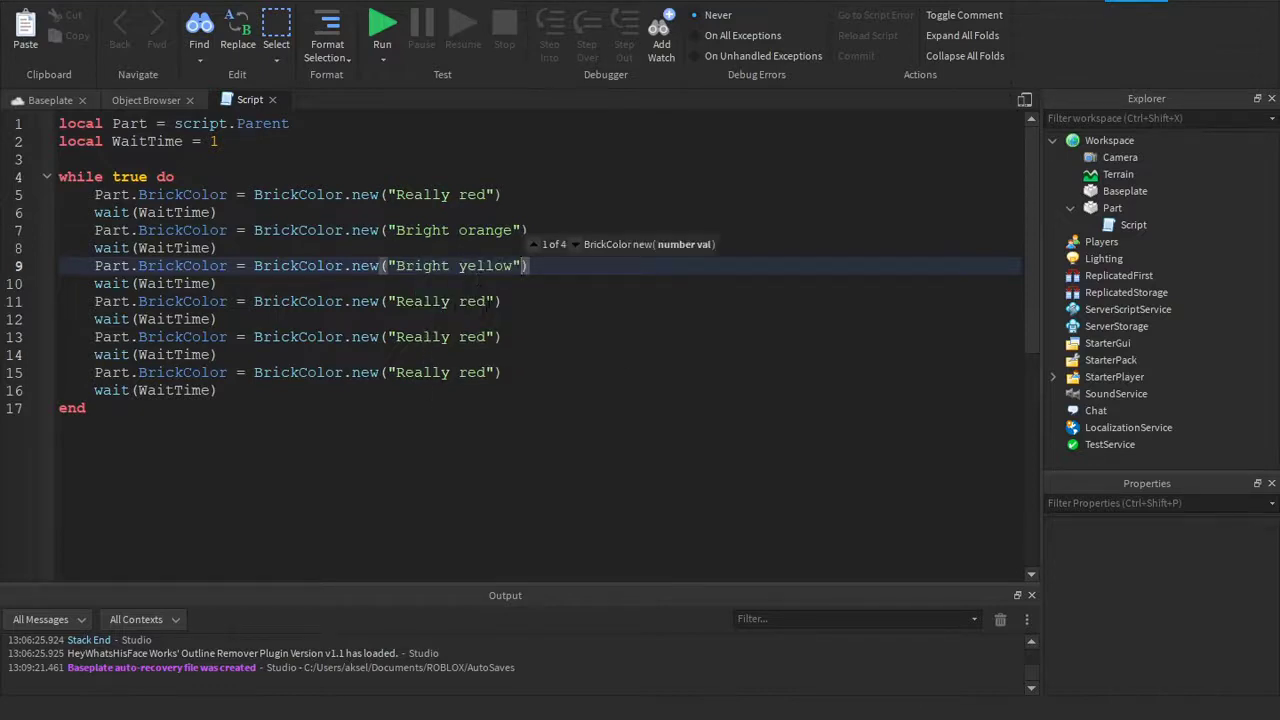
Change the last three colours to Lime green, Cyan and Magenta.
left_click_drag(397, 301, 492, 301)
key("BackSpace")
type("li")
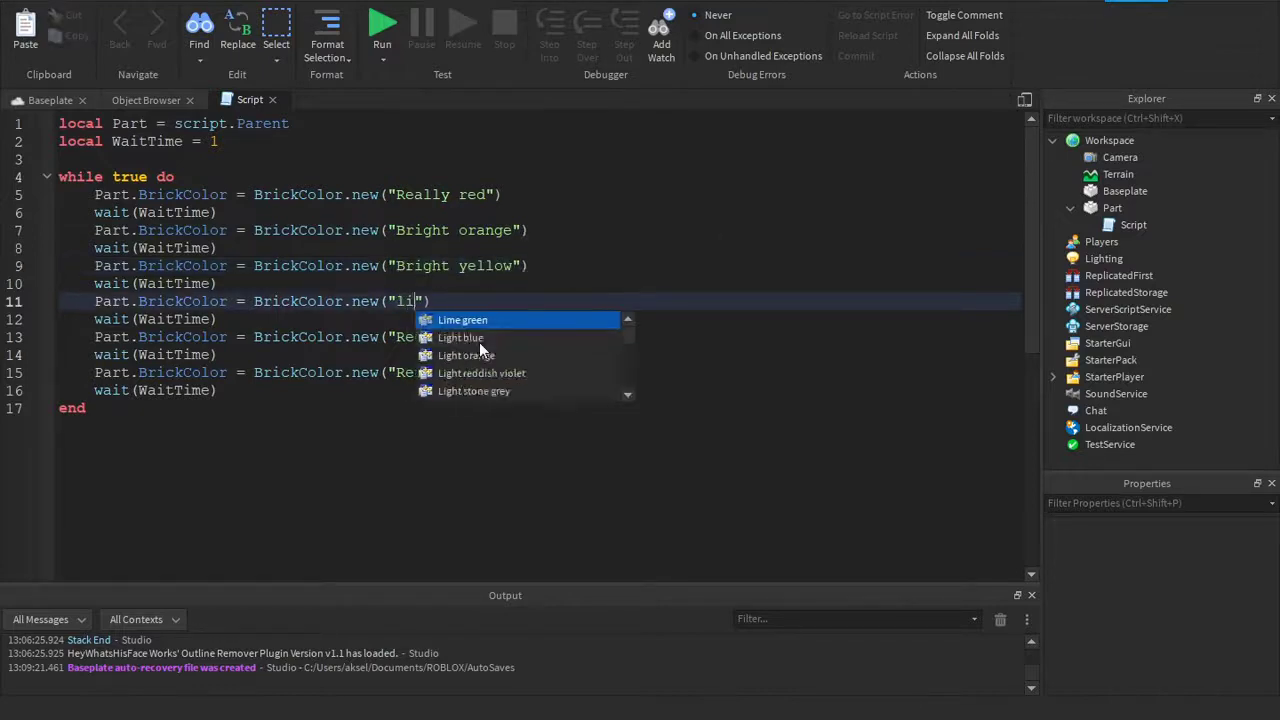
type("me")
left_click(490, 319)
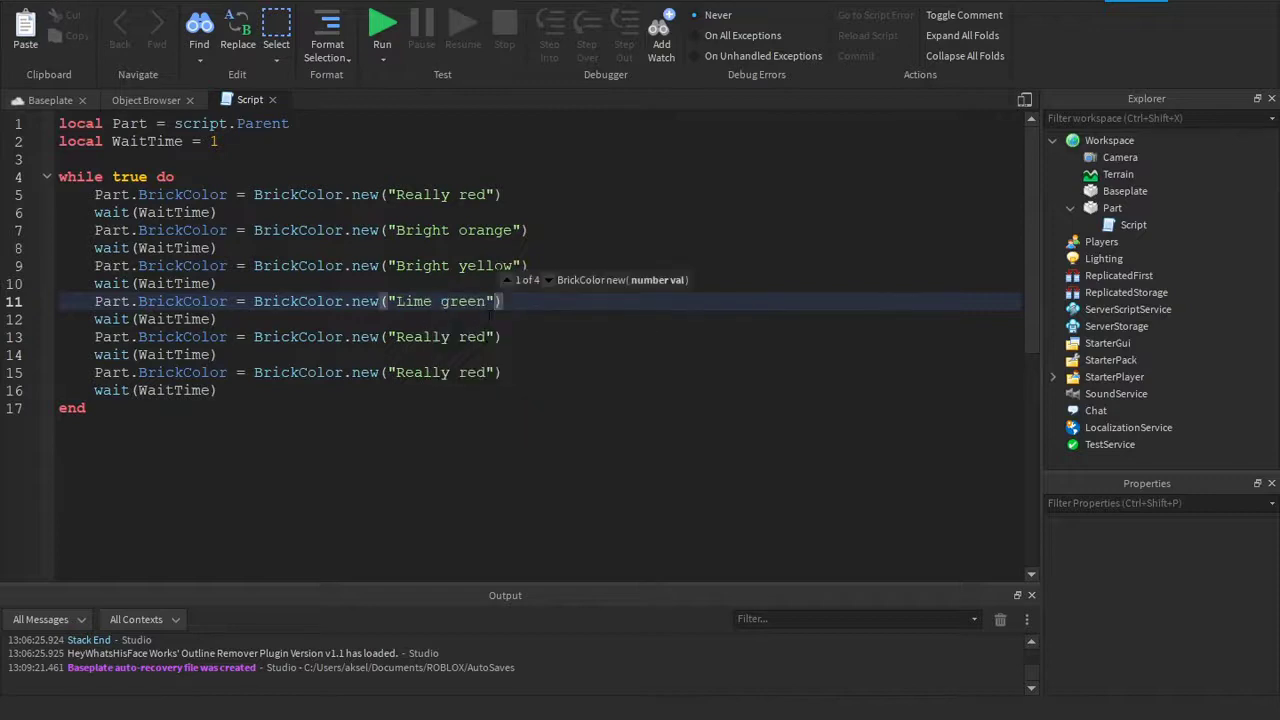
left_click_drag(492, 337, 397, 337)
type("cya")
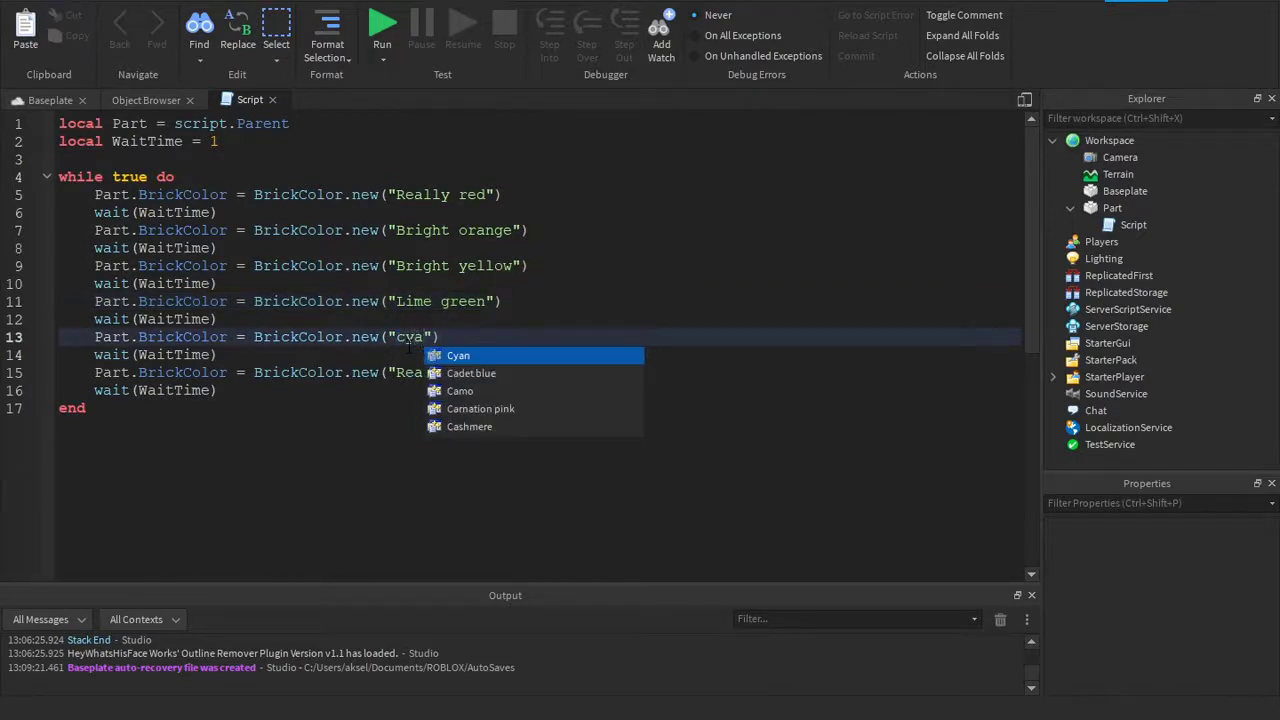
left_click(460, 357)
left_click_drag(488, 372, 397, 372)
key("BackSpace")
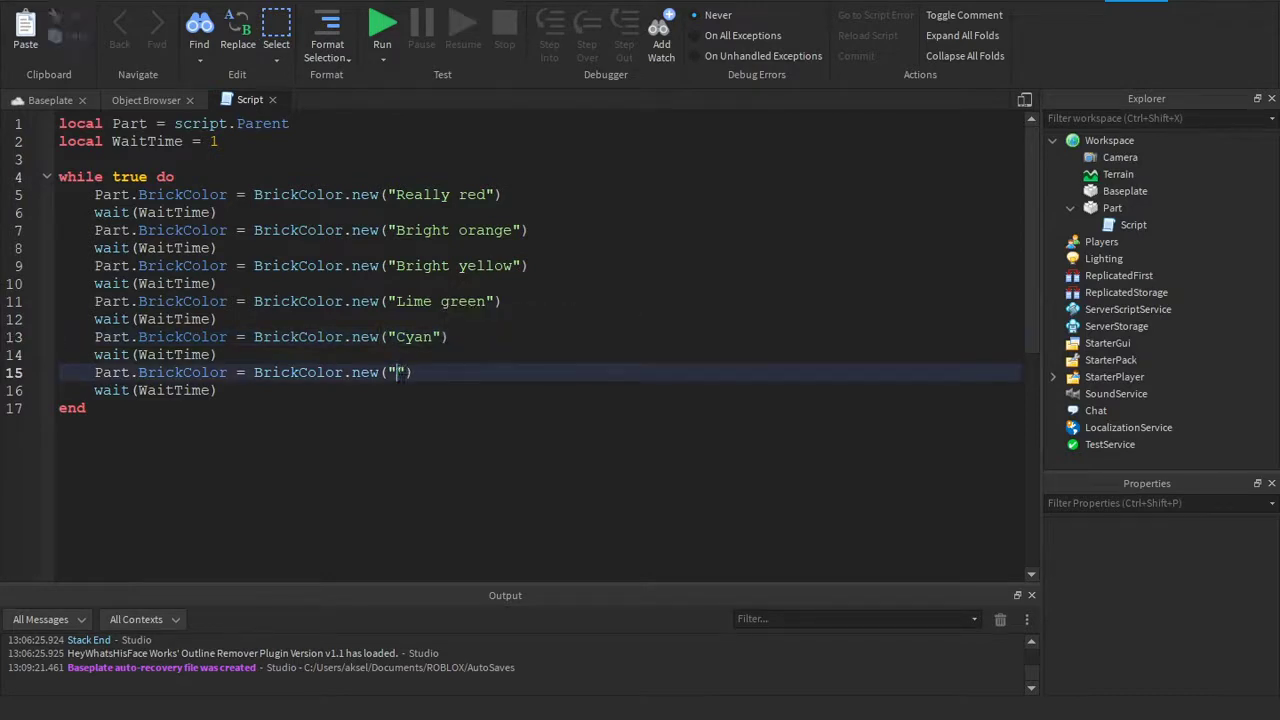
type("ma")
key("Return")
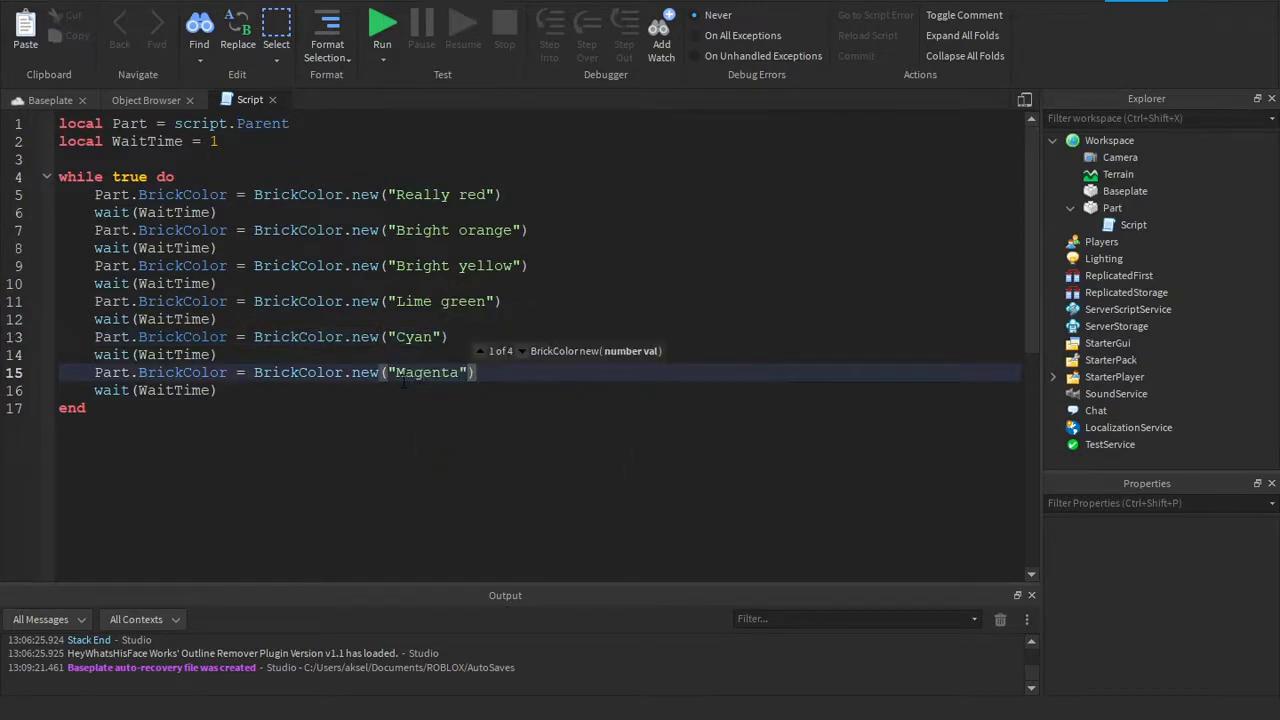
left_click(262, 393)
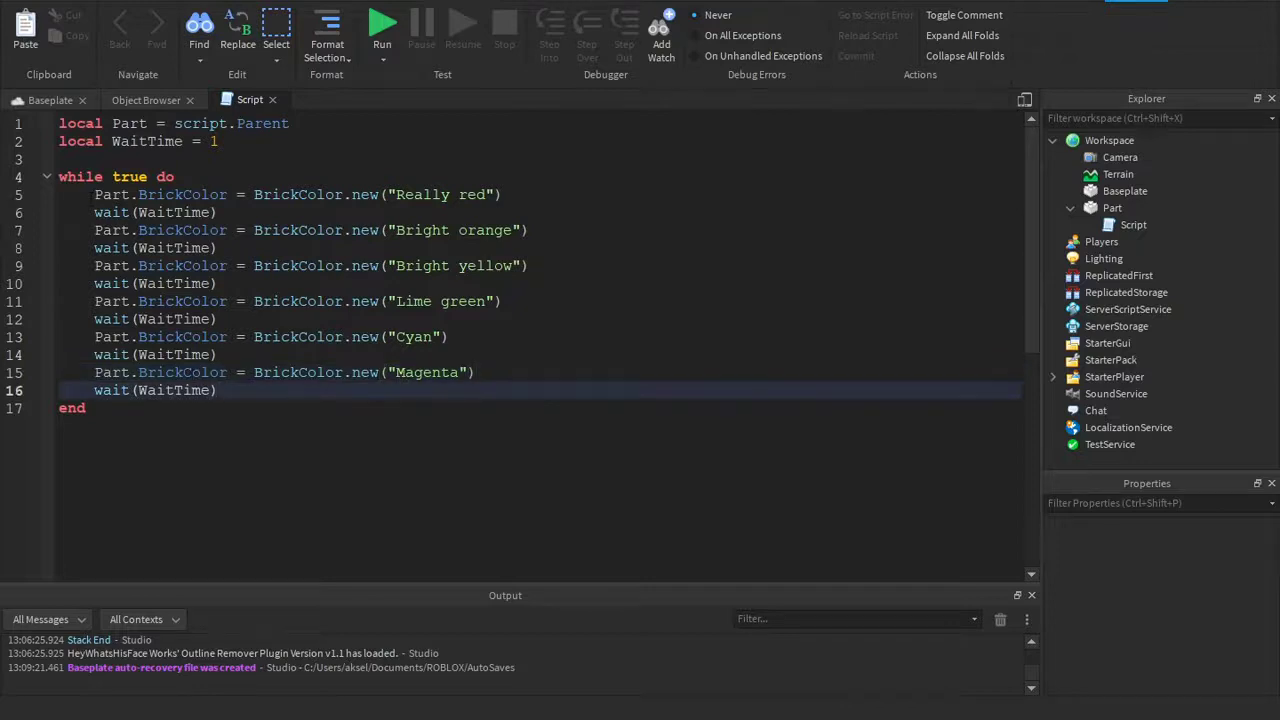
left_click_drag(58, 176, 86, 410)
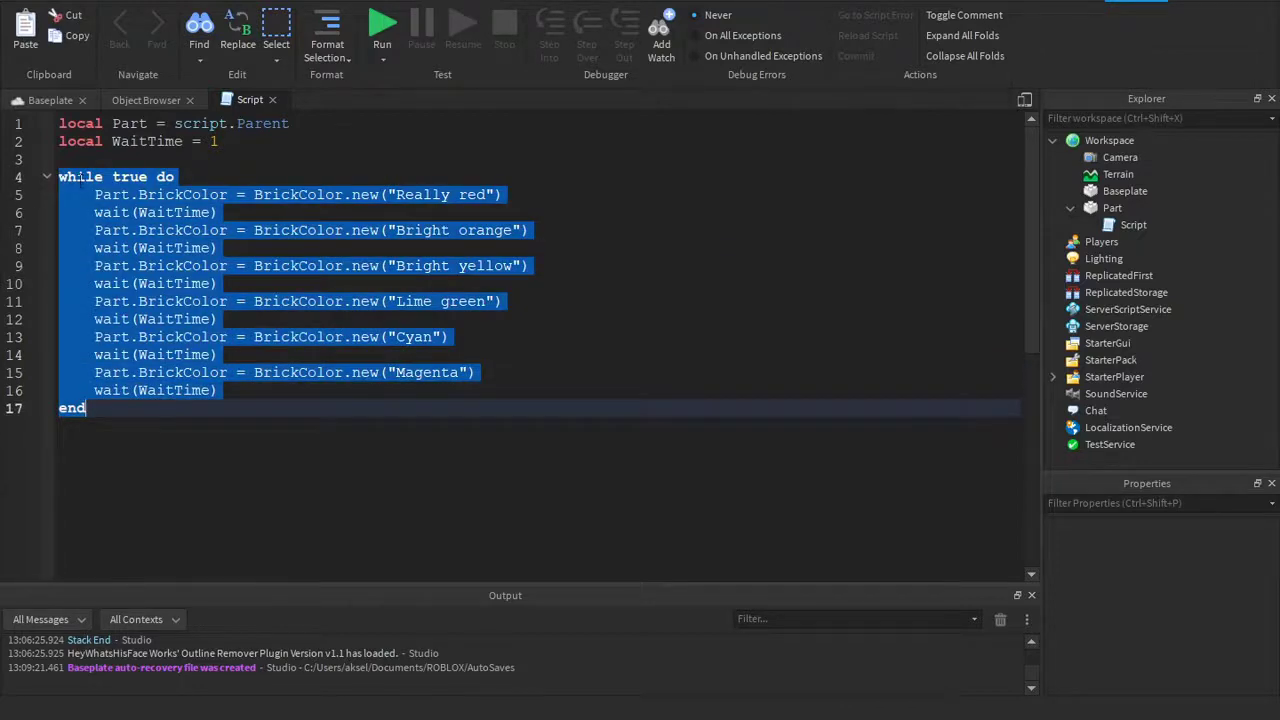
left_click(60, 177)
left_click_drag(95, 194, 487, 194)
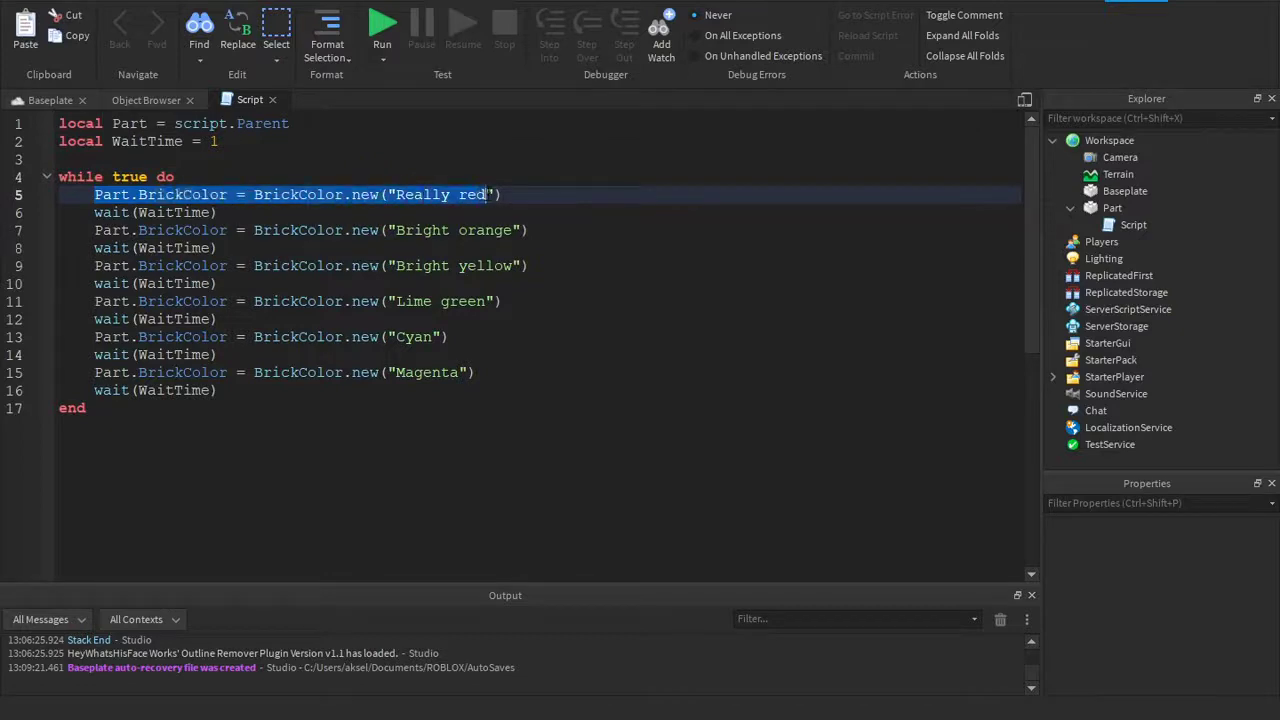
left_click(210, 212)
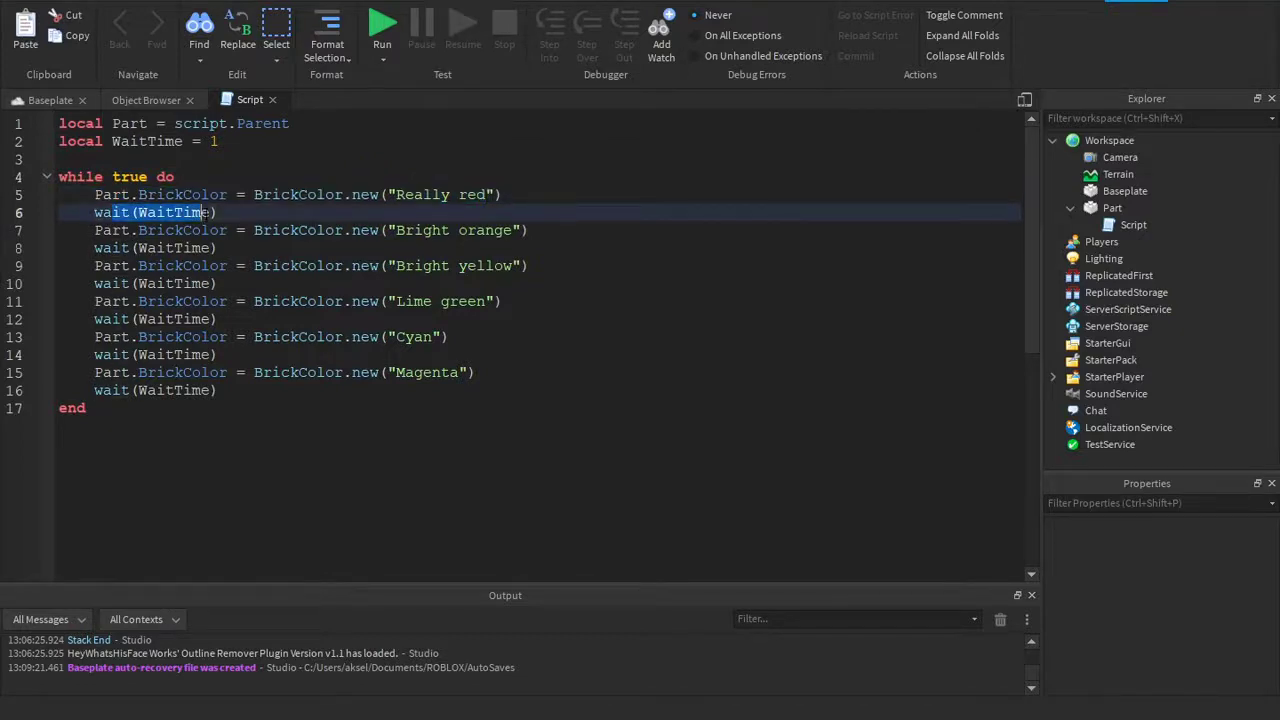
left_click(213, 141)
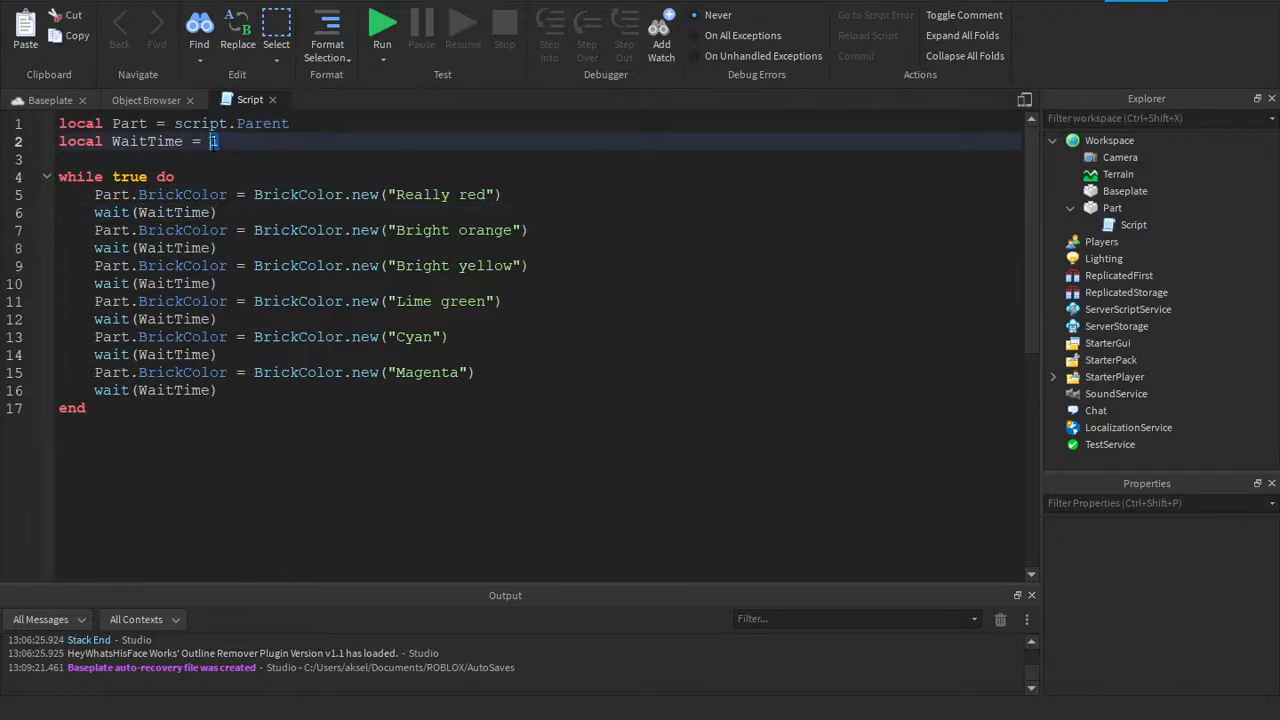
left_click_drag(218, 141, 201, 141)
left_click(95, 247)
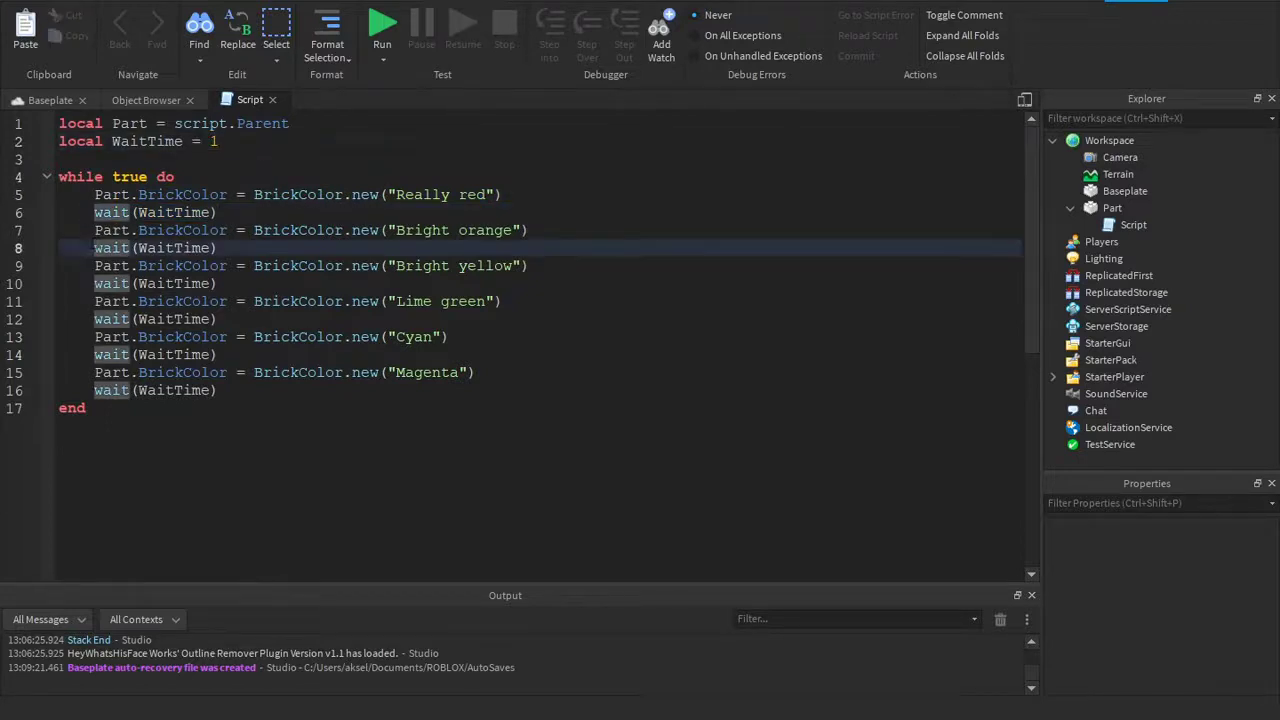
left_click_drag(95, 230, 530, 230)
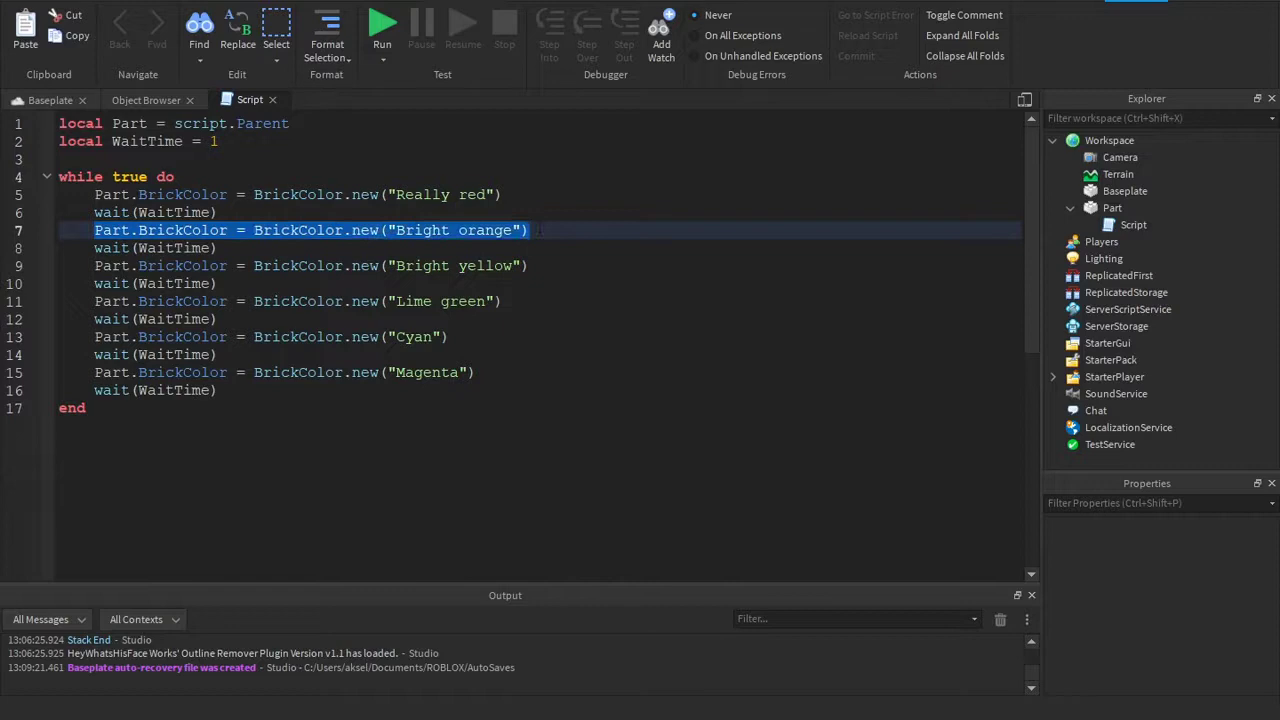
left_click(355, 446)
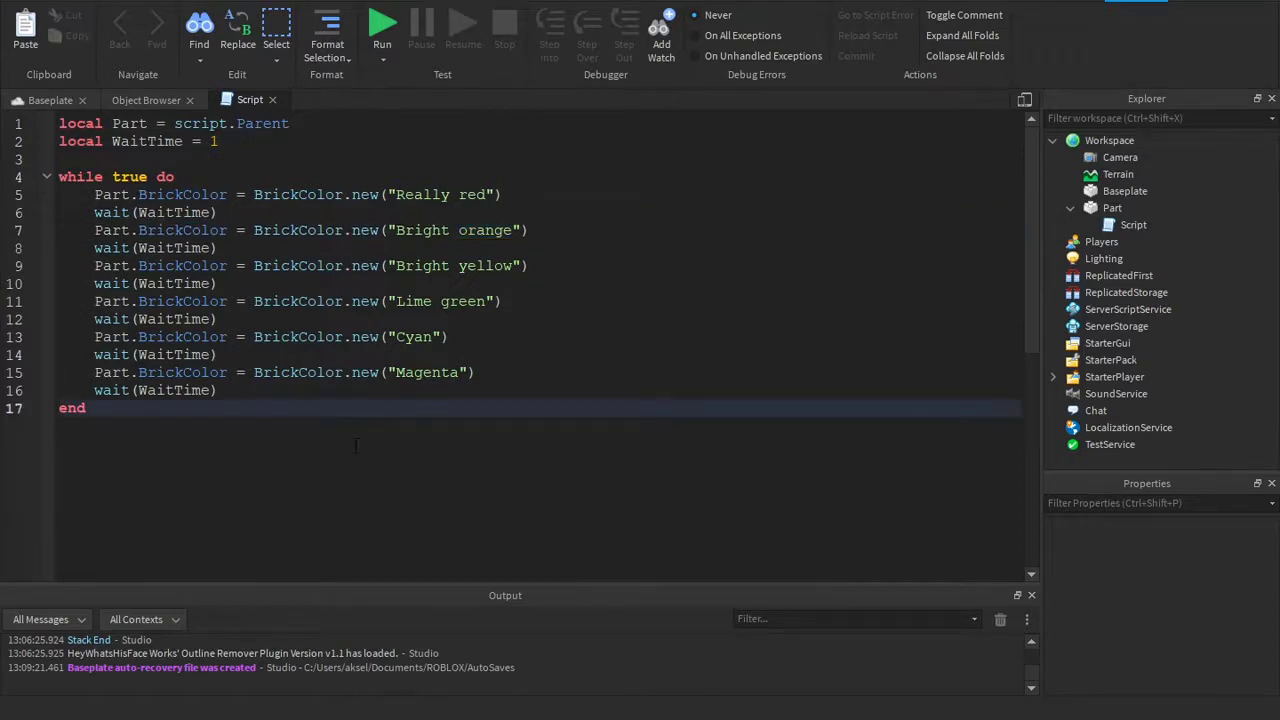
left_click(45, 100)
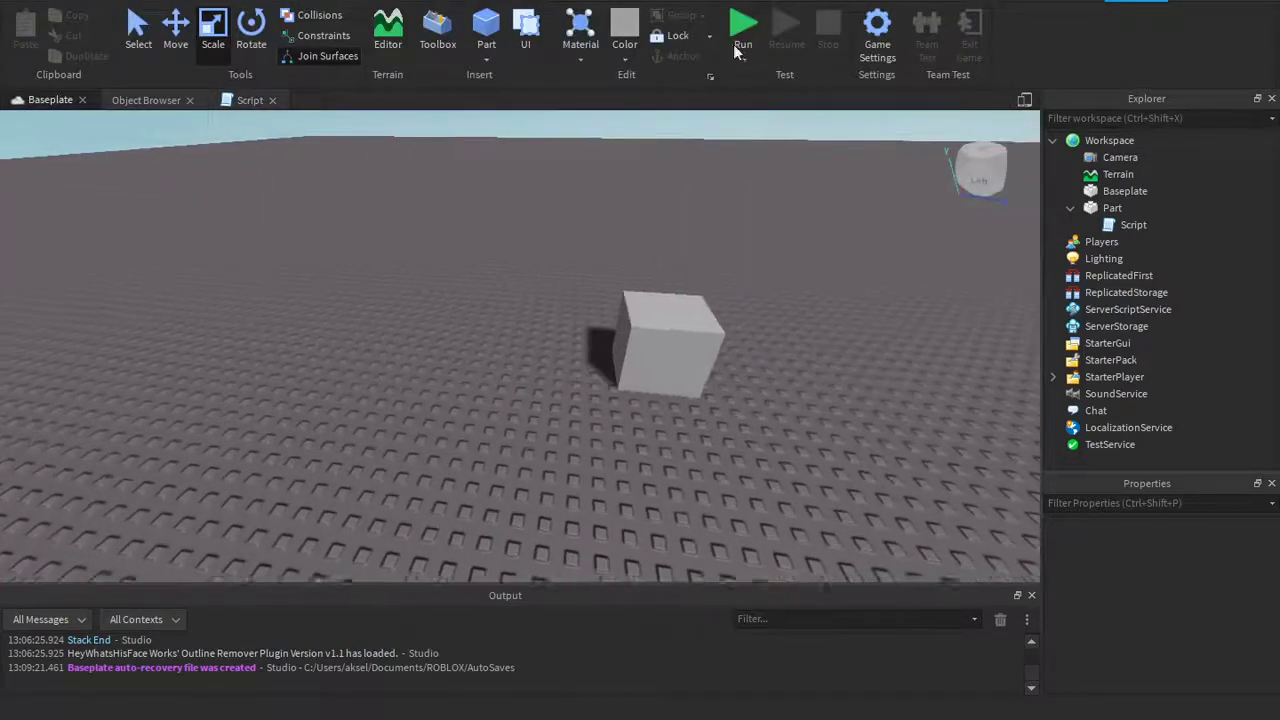
left_click(740, 38)
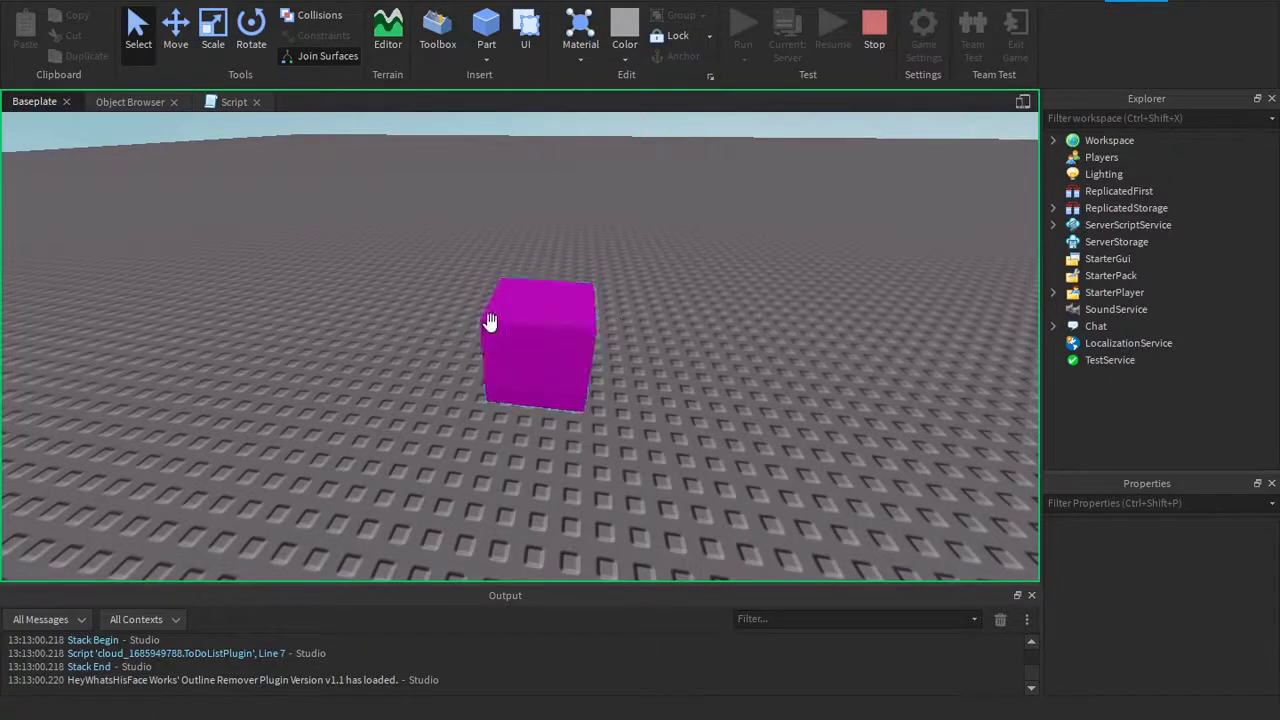
left_click(874, 35)
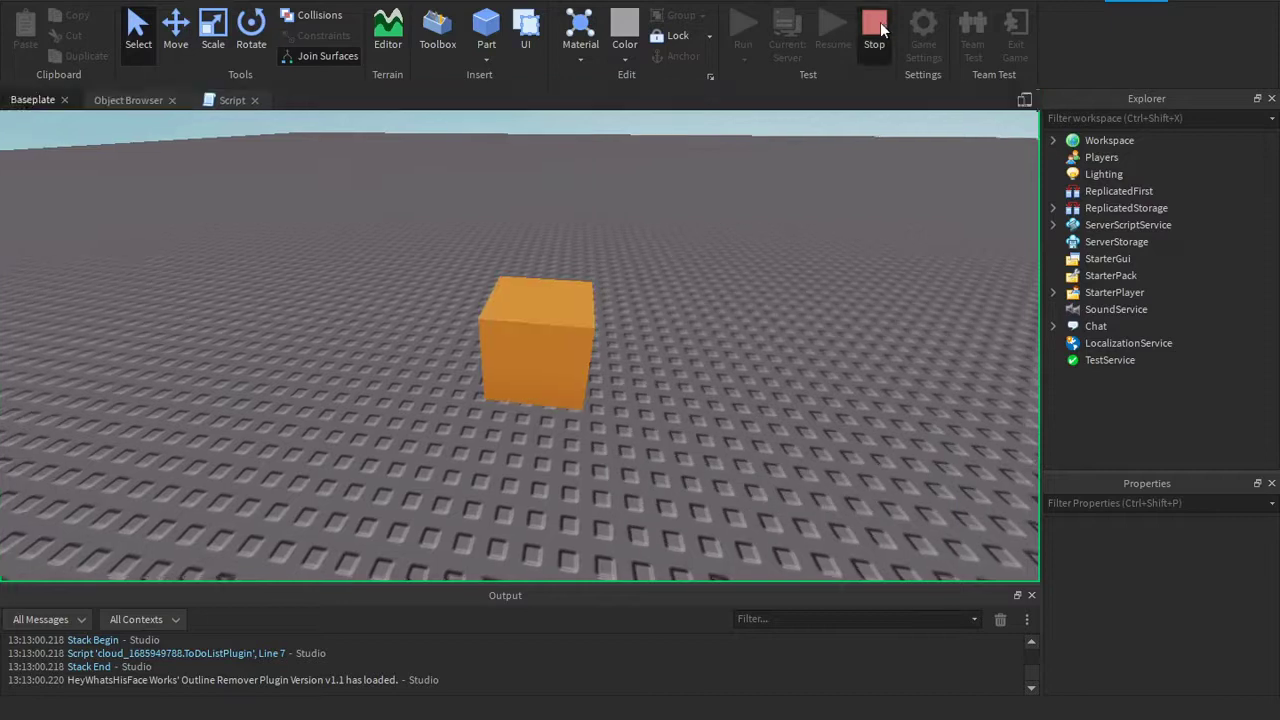
left_click(240, 100)
Change WaitTime on line 2 from 1 to 0.1.
left_click(232, 141)
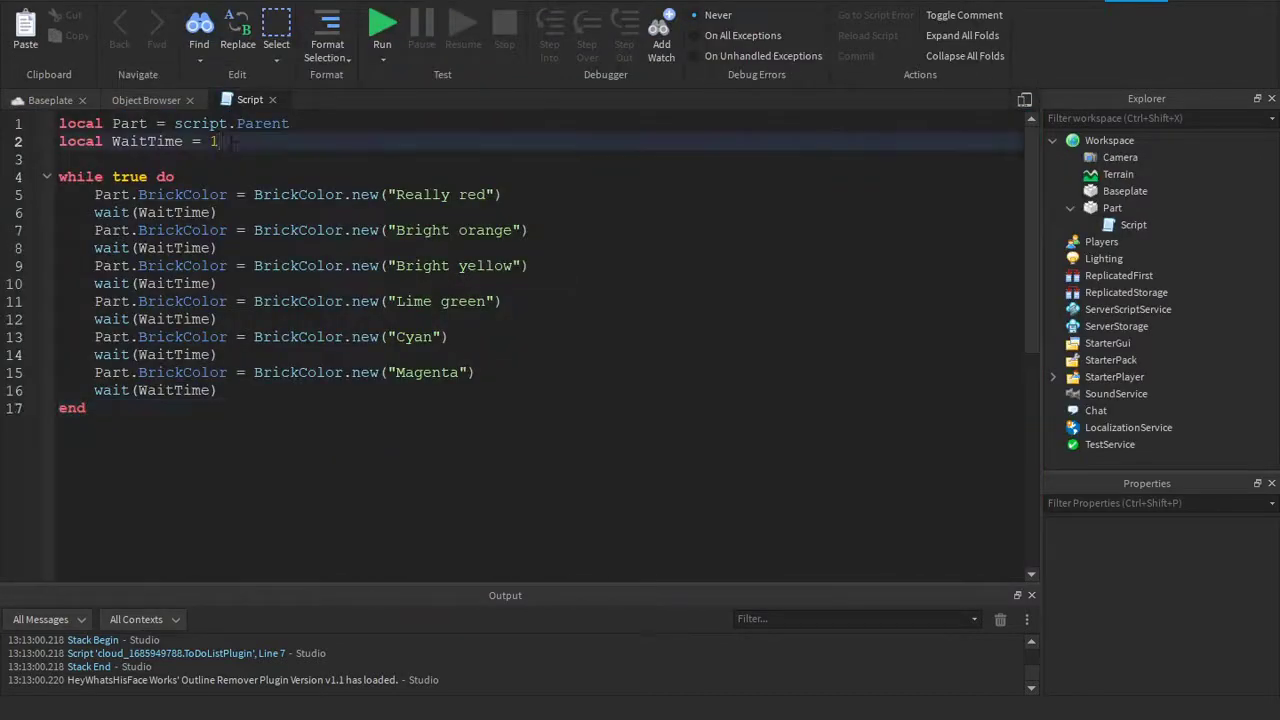
key("BackSpace")
type("0.1")
Play-test the baseplate and walk the avatar over to the colour-cycling cube.
left_click(44, 100)
left_click(743, 30)
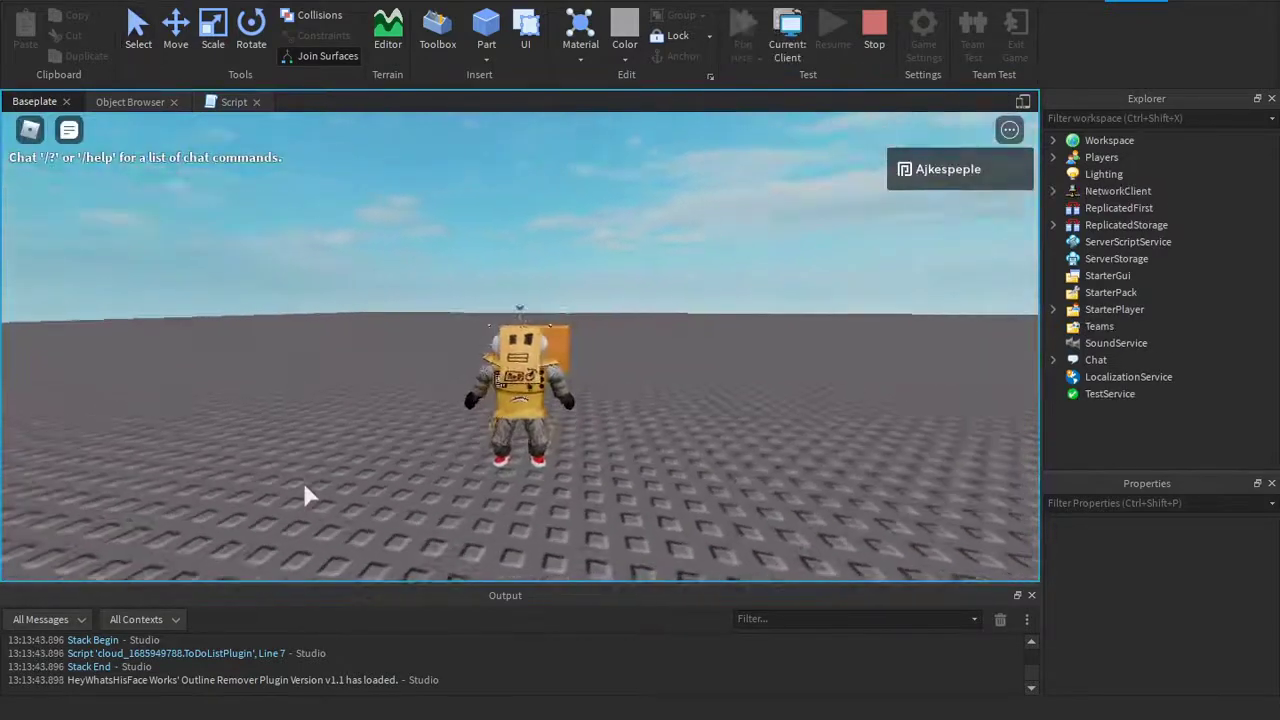
key("a")
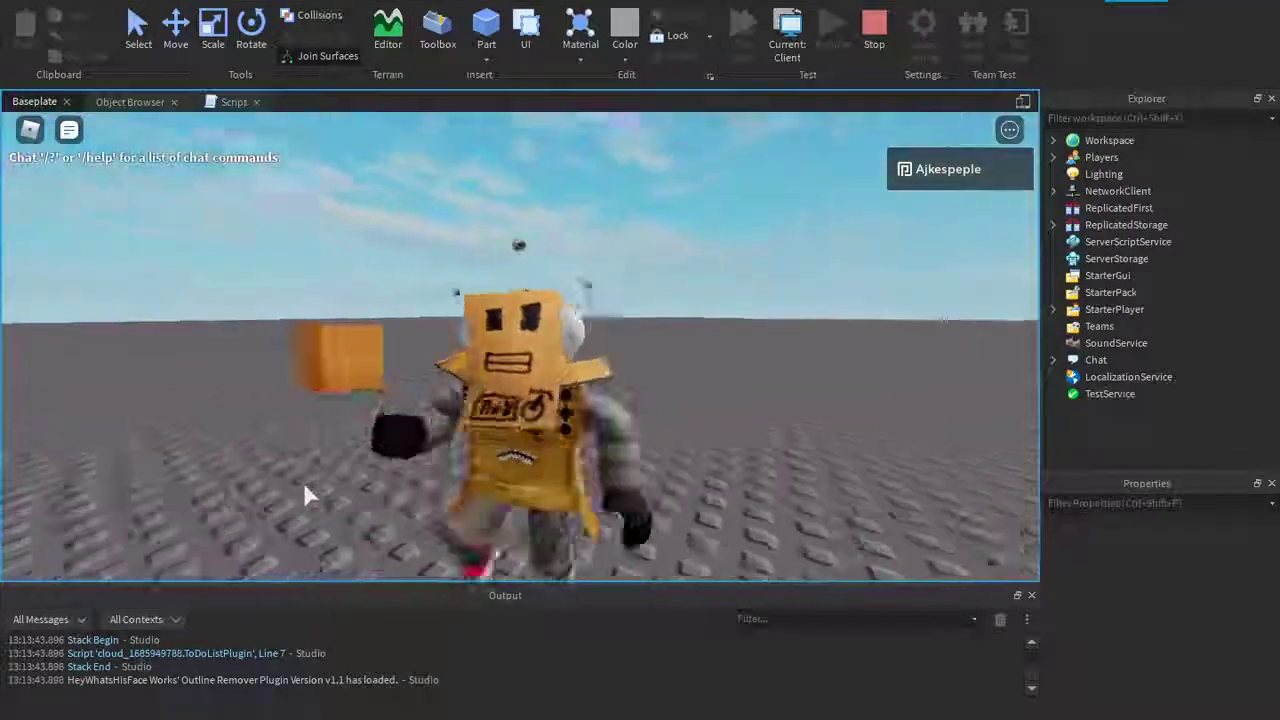
key("s")
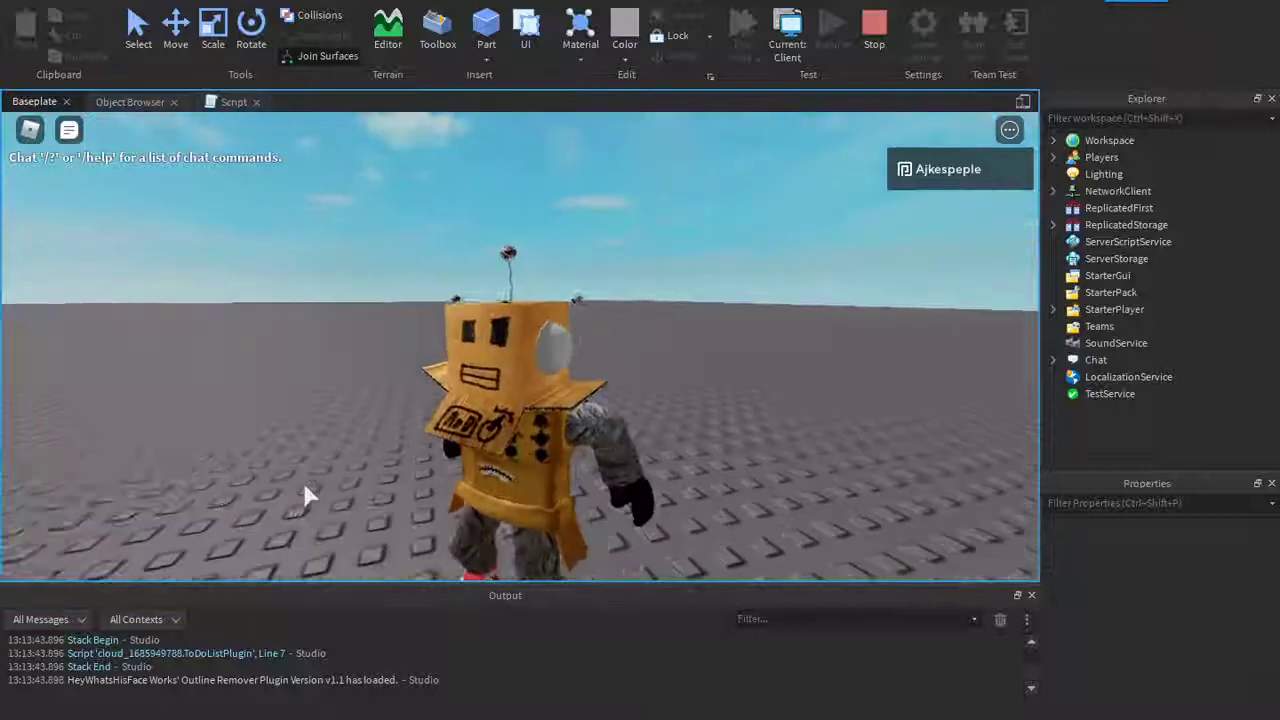
key("a")
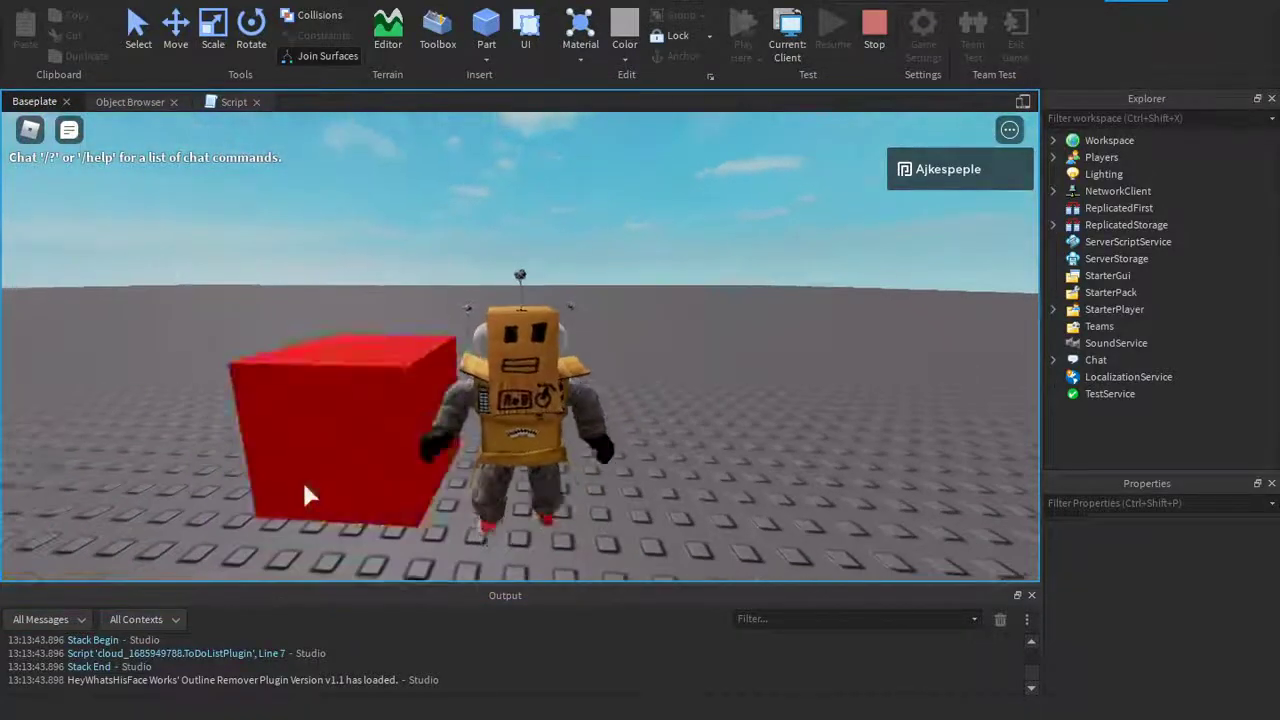